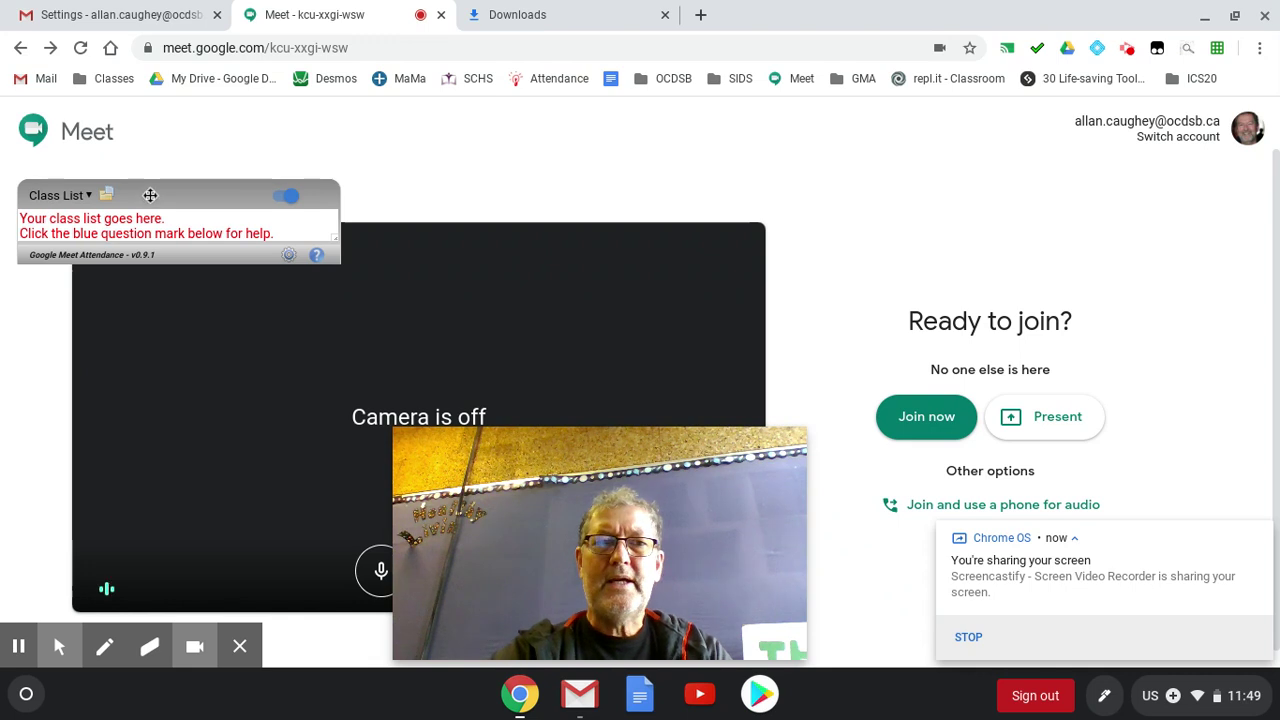
Shift the attendance window slightly up and across the page, and add a class named "sample class" to it
{"action": "left_click_drag", "start_coordinate": [149, 193], "coordinate": [178, 175]}
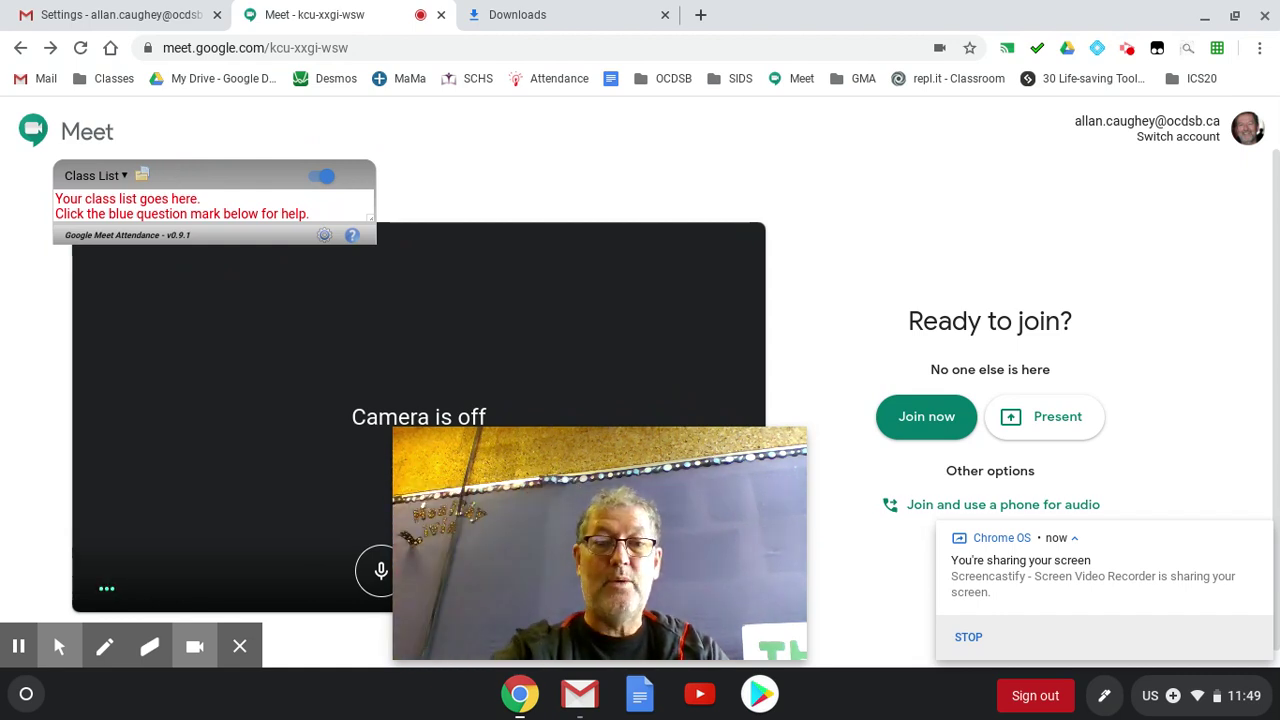
{"action": "left_click", "coordinate": [124, 178]}
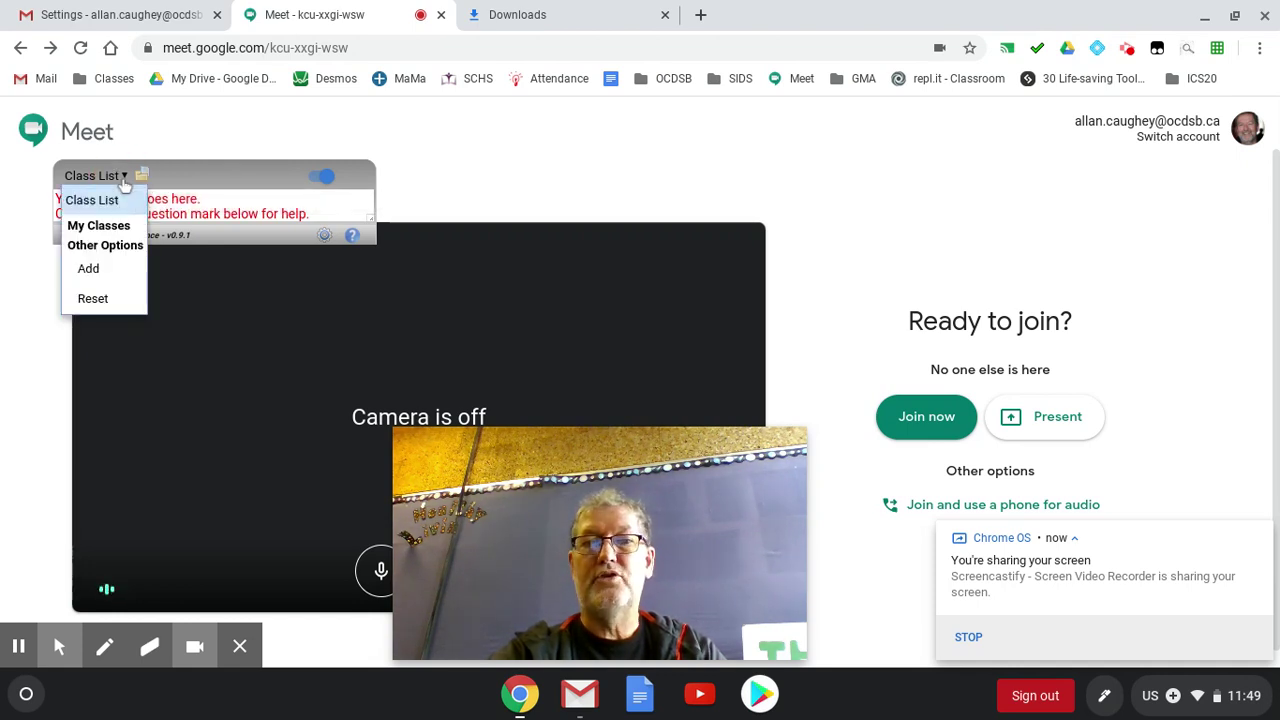
{"action": "left_click", "coordinate": [88, 270]}
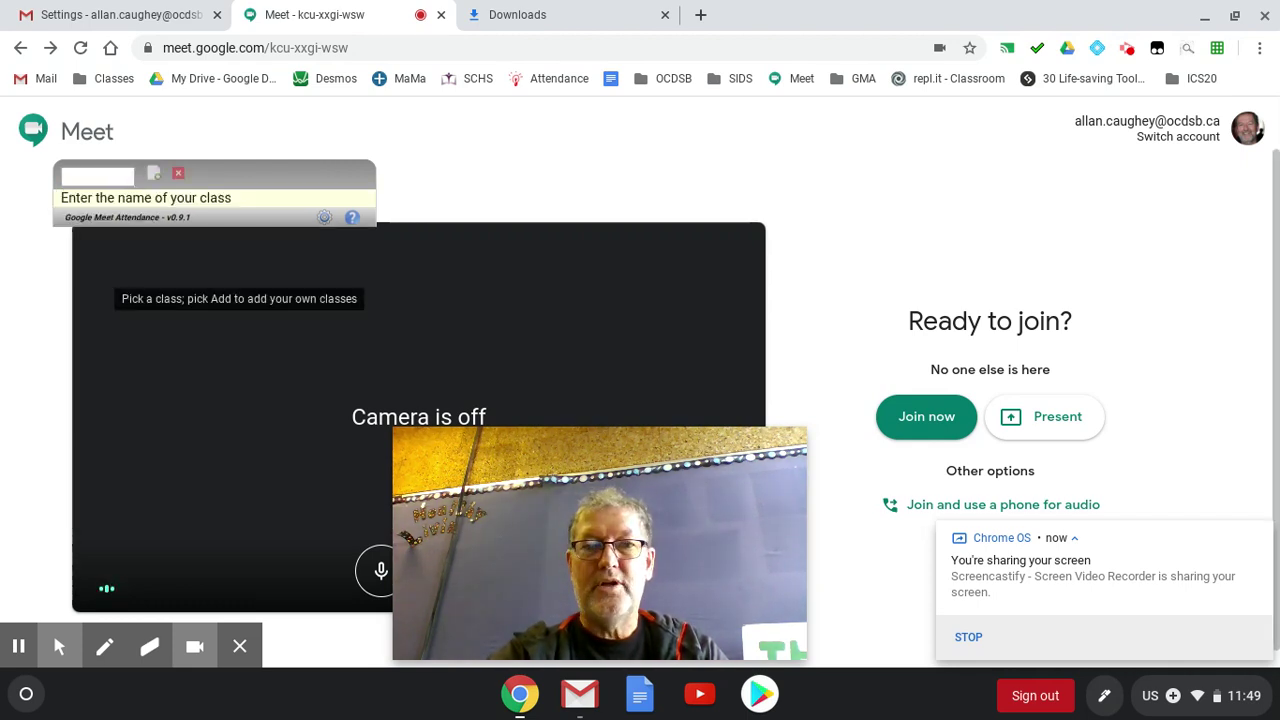
{"action": "type", "text": "sample clas"}
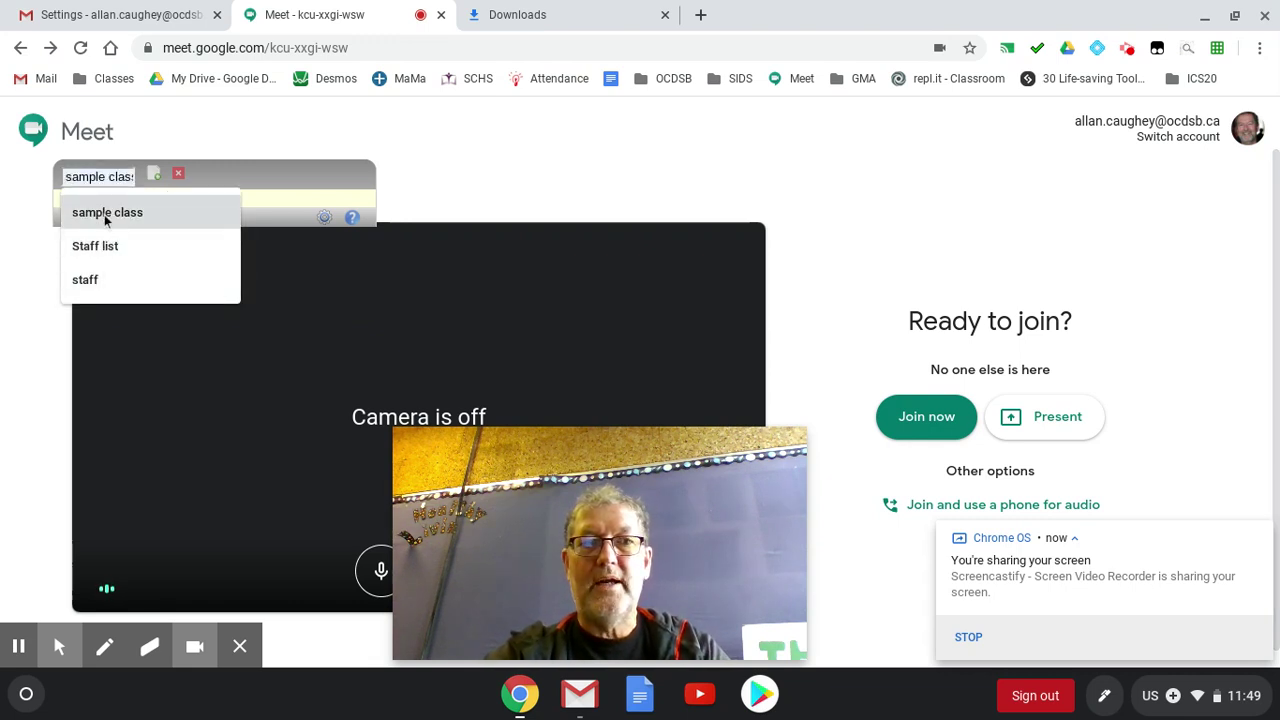
{"action": "left_click", "coordinate": [104, 214]}
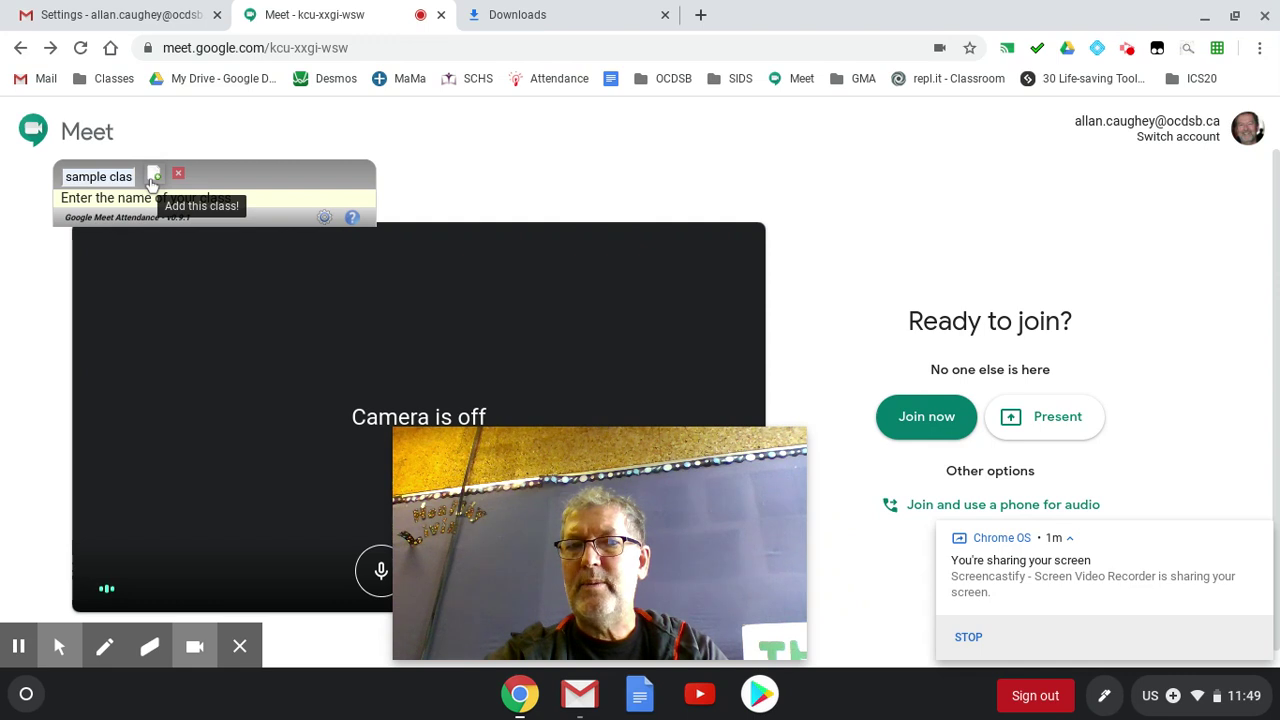
{"action": "left_click", "coordinate": [154, 179]}
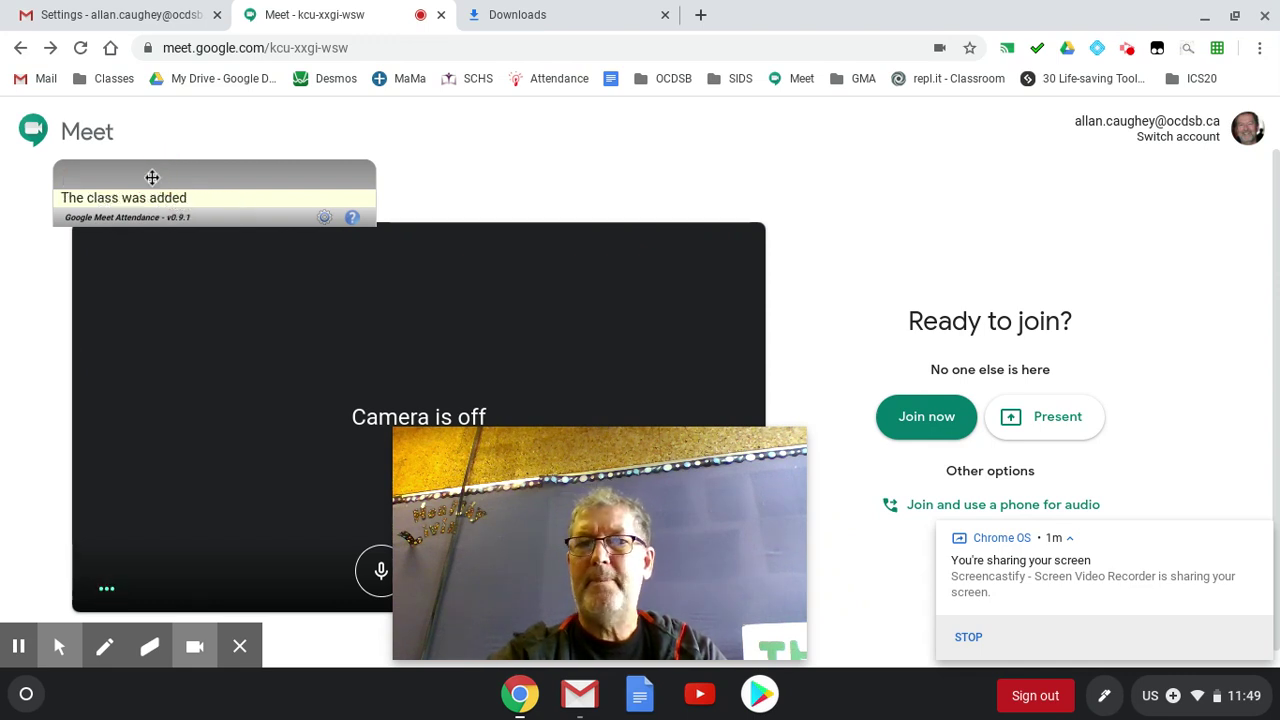
Add a second class named "another class" to the attendance window's class list
{"action": "left_click", "coordinate": [147, 180]}
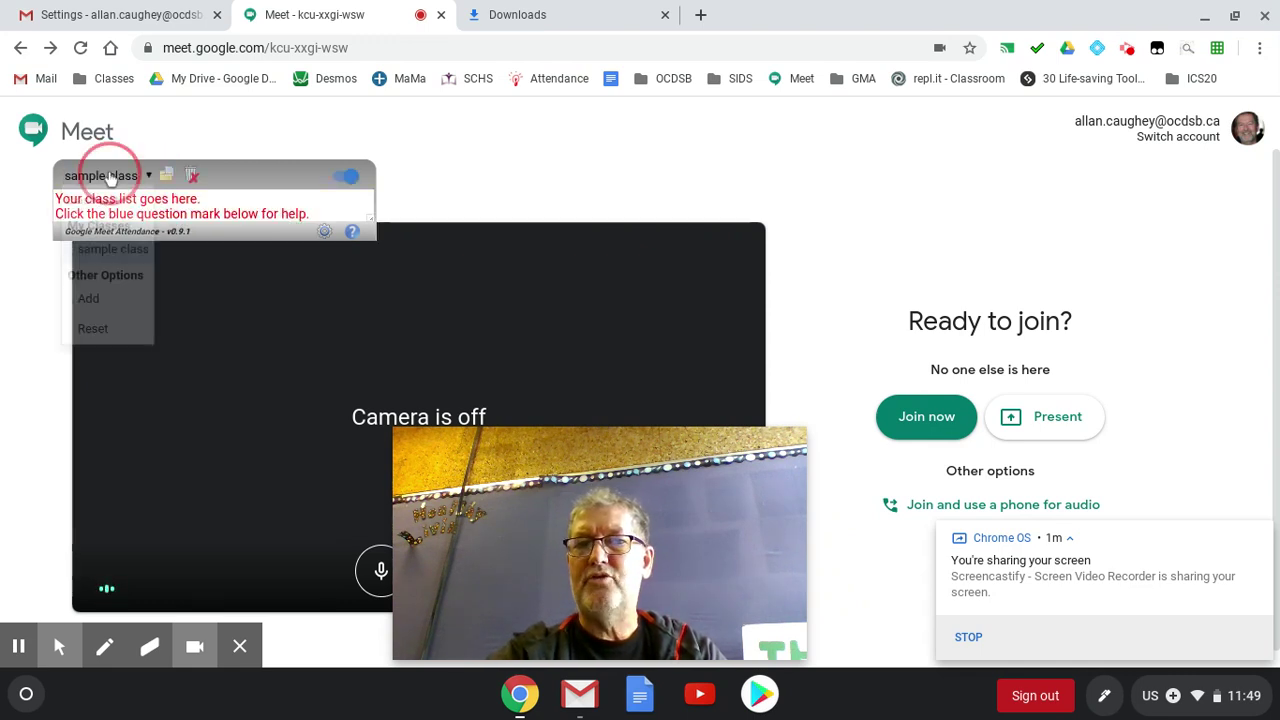
{"action": "left_click", "coordinate": [111, 304]}
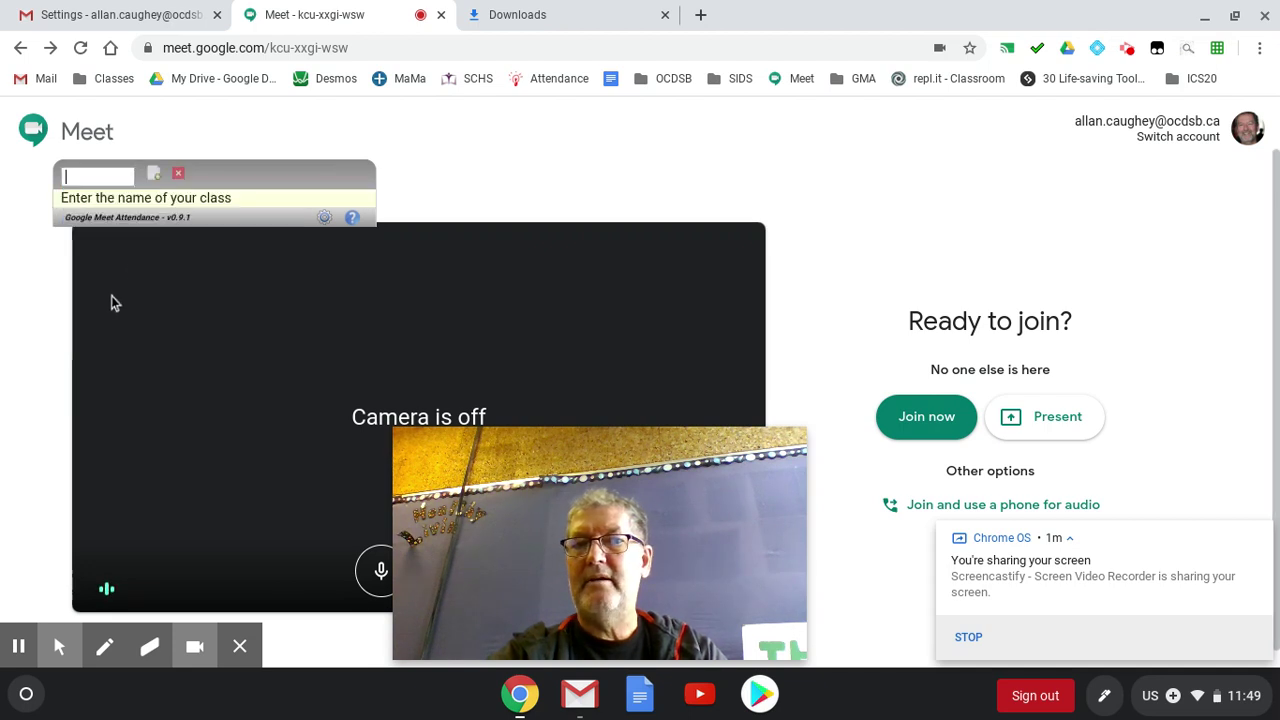
{"action": "type", "text": "another clas"}
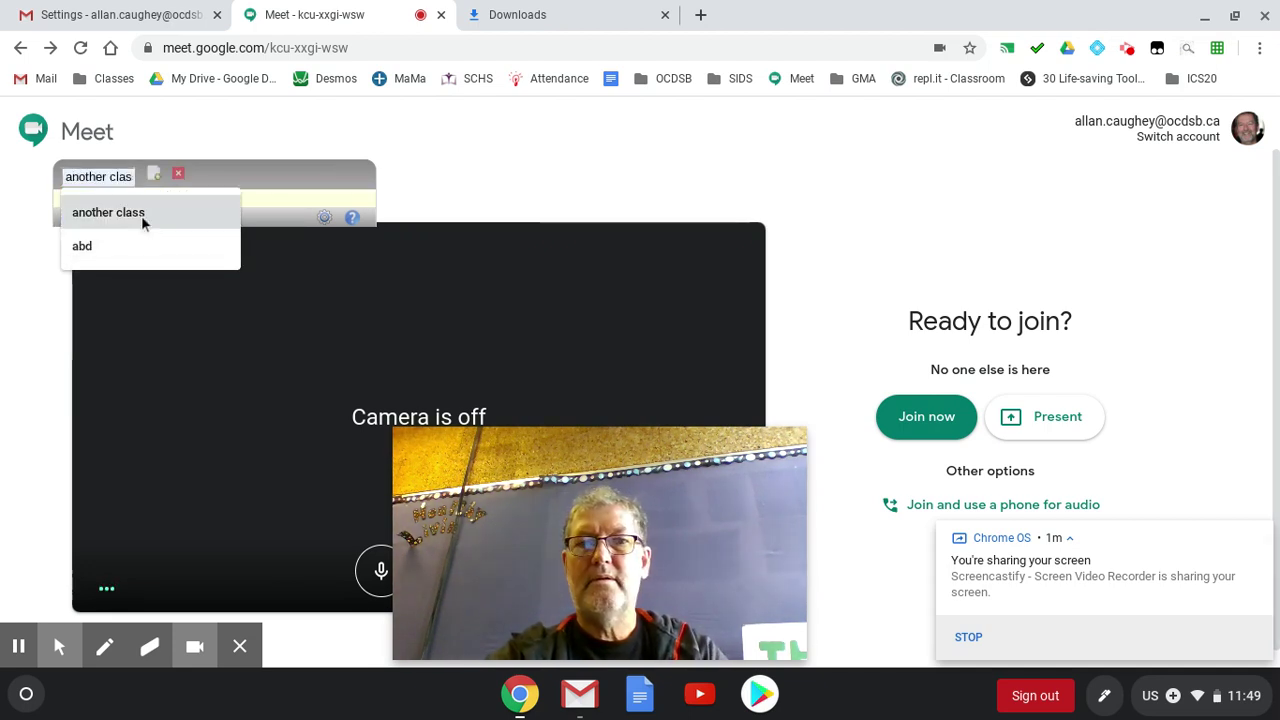
{"action": "left_click", "coordinate": [141, 213]}
{"action": "left_click", "coordinate": [155, 176]}
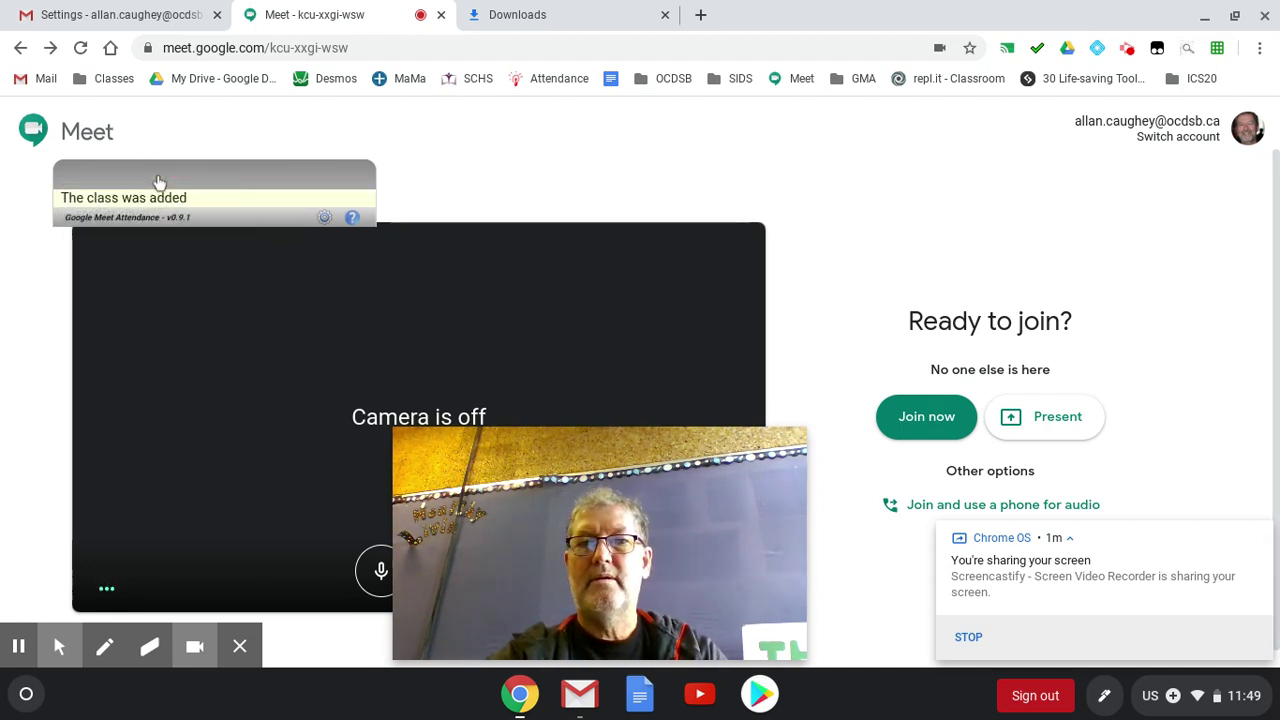
Add a class named "MPM2D-03" to the attendance window's class list
{"action": "left_click", "coordinate": [105, 175]}
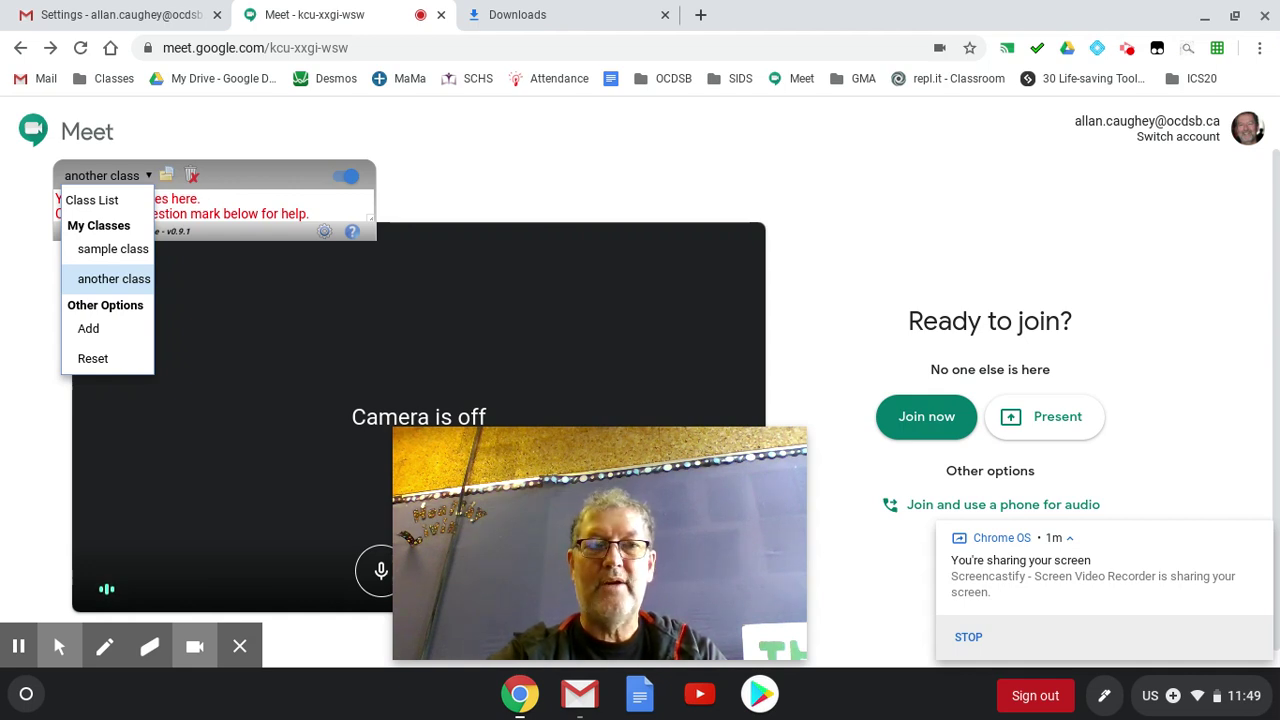
{"action": "left_click", "coordinate": [119, 328]}
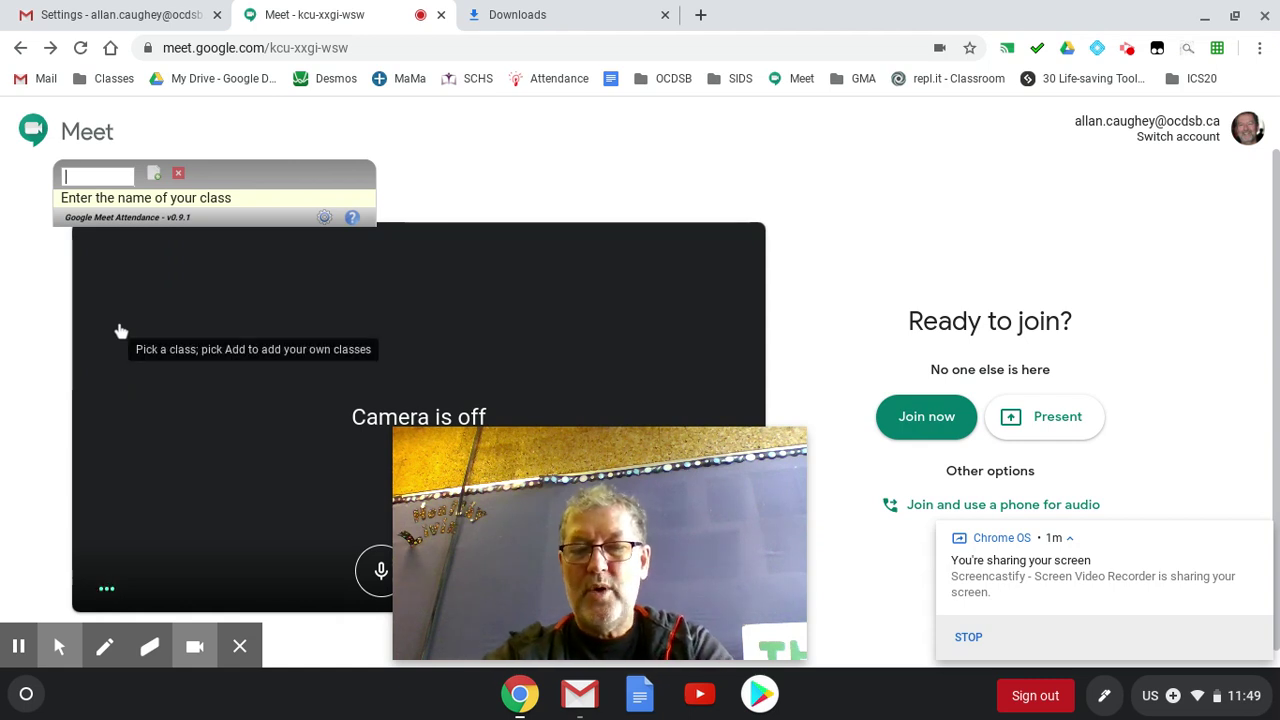
{"action": "type", "text": "m"}
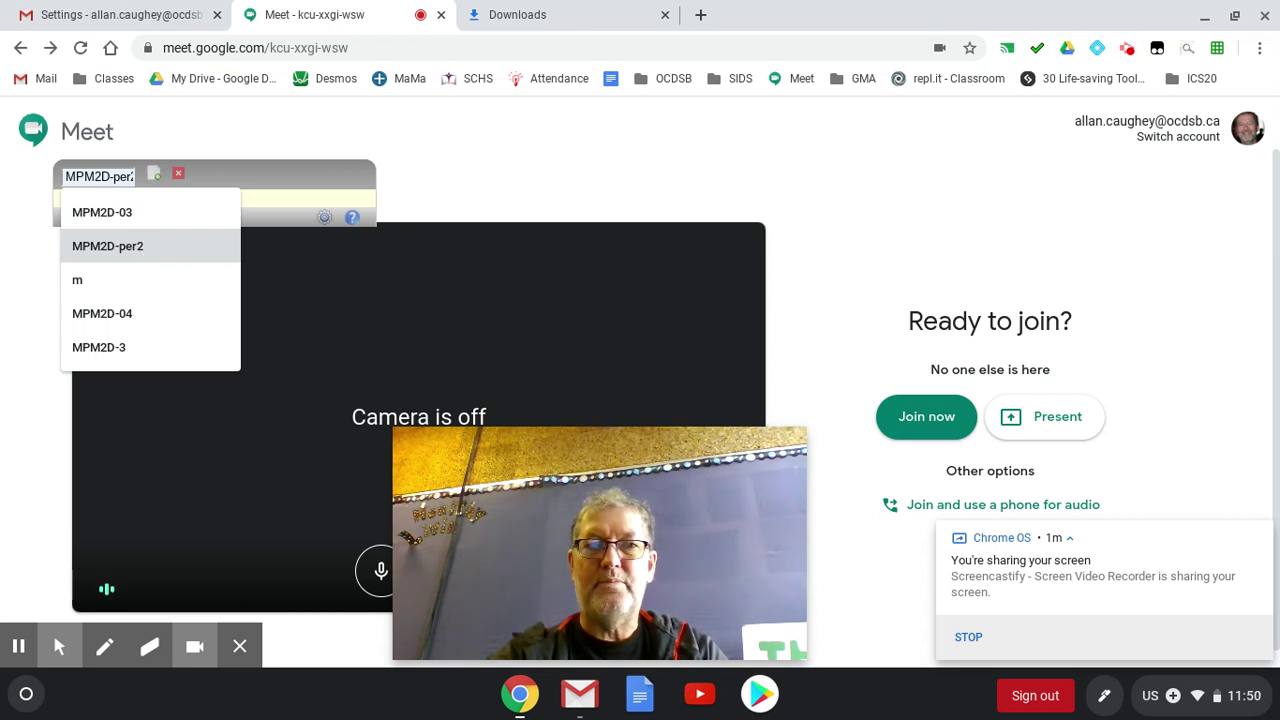
{"action": "left_click", "coordinate": [141, 218]}
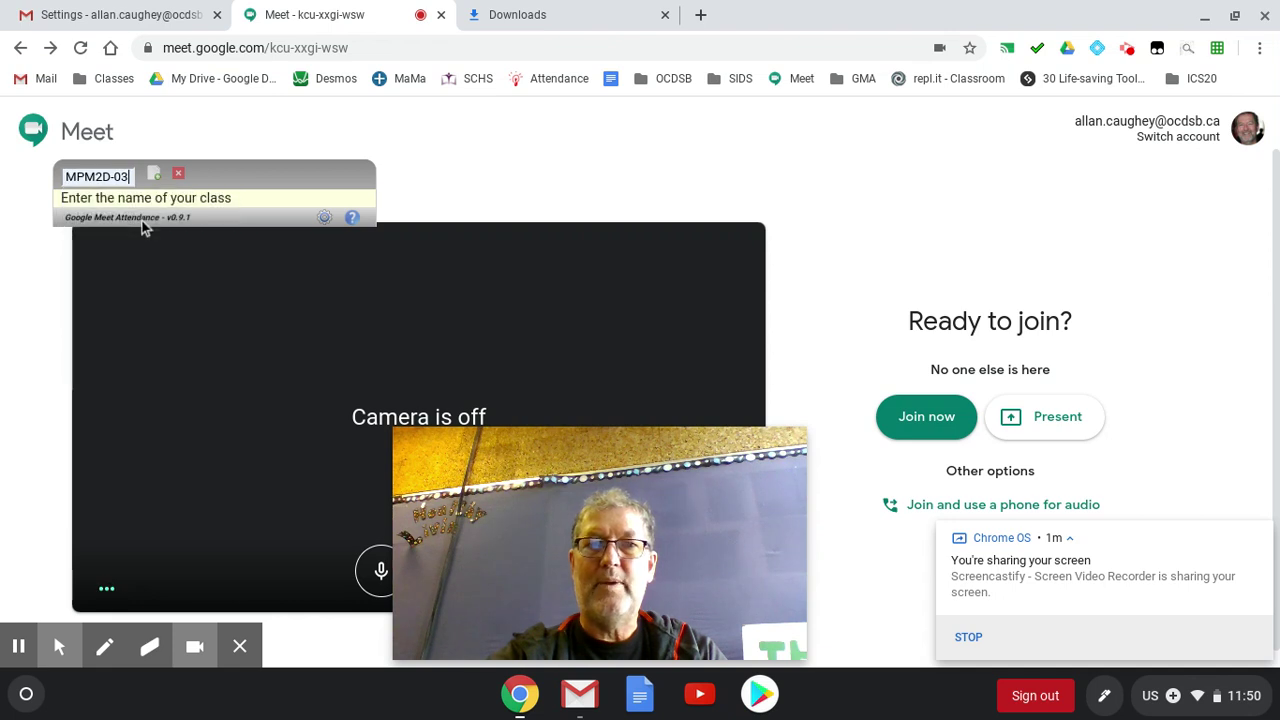
{"action": "left_click", "coordinate": [153, 176]}
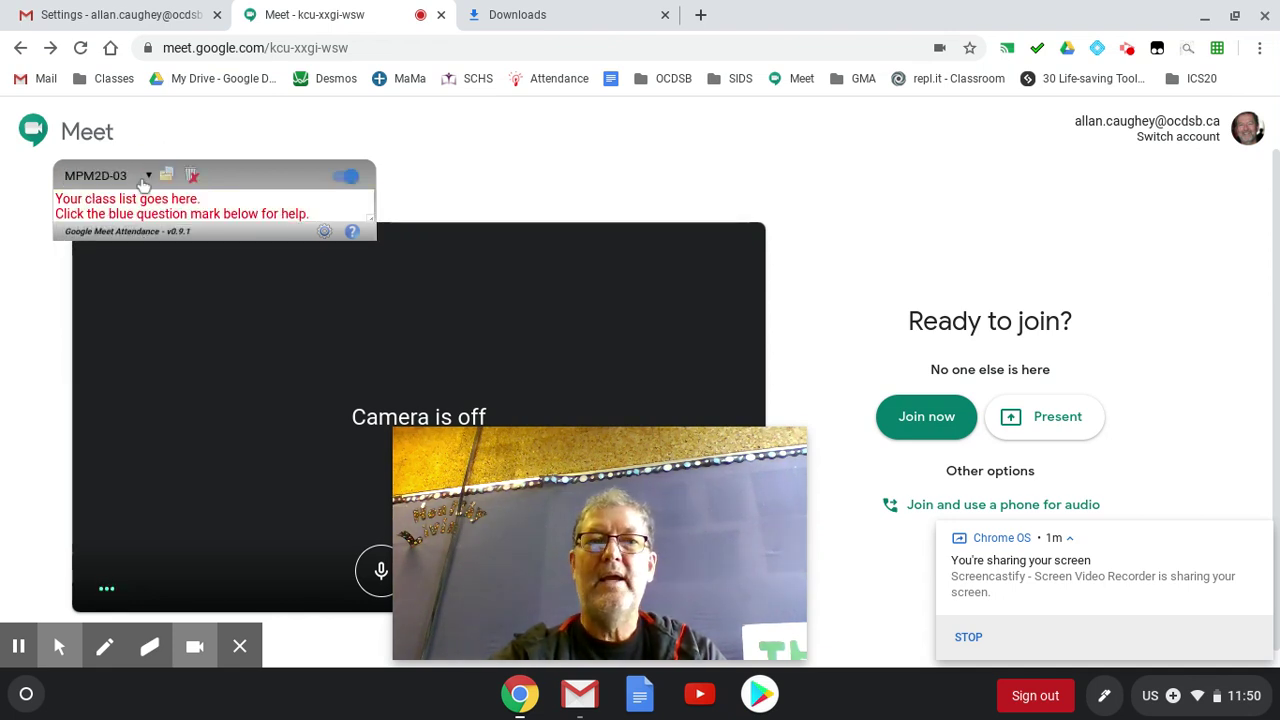
Select the class named "another class" and permanently delete it from the attendance window
{"action": "left_click", "coordinate": [138, 176]}
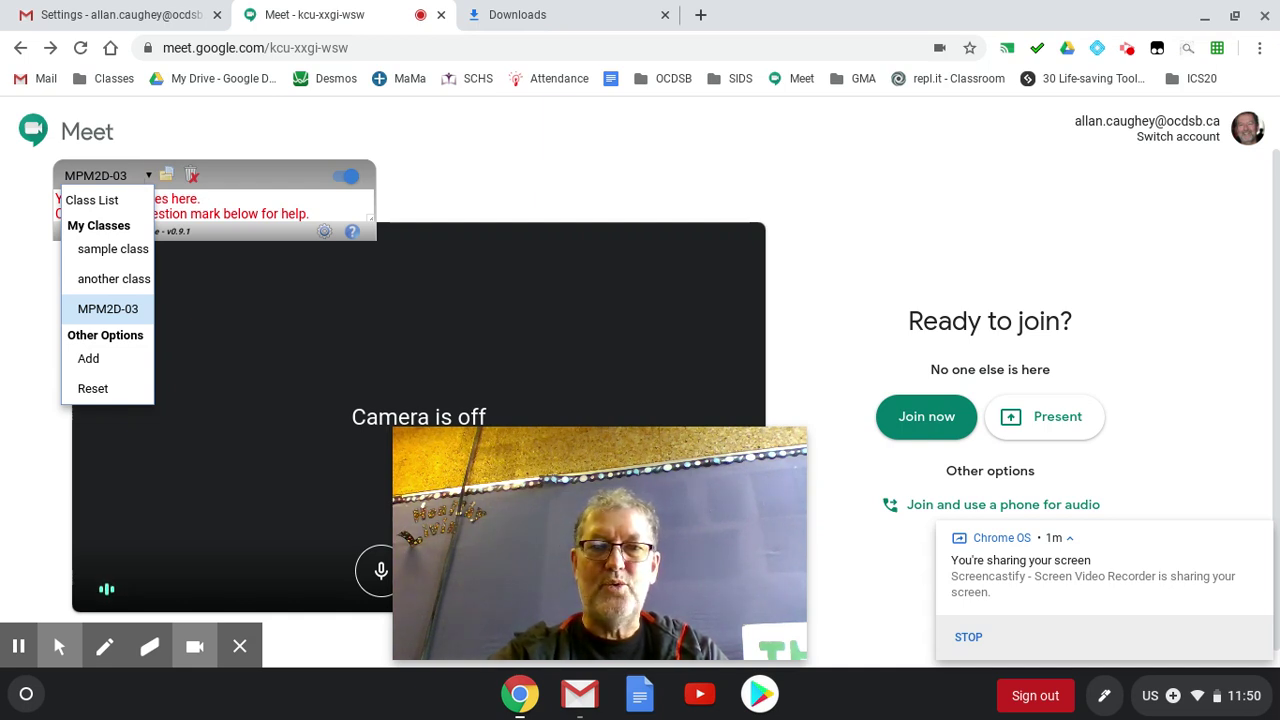
{"action": "left_click", "coordinate": [113, 281]}
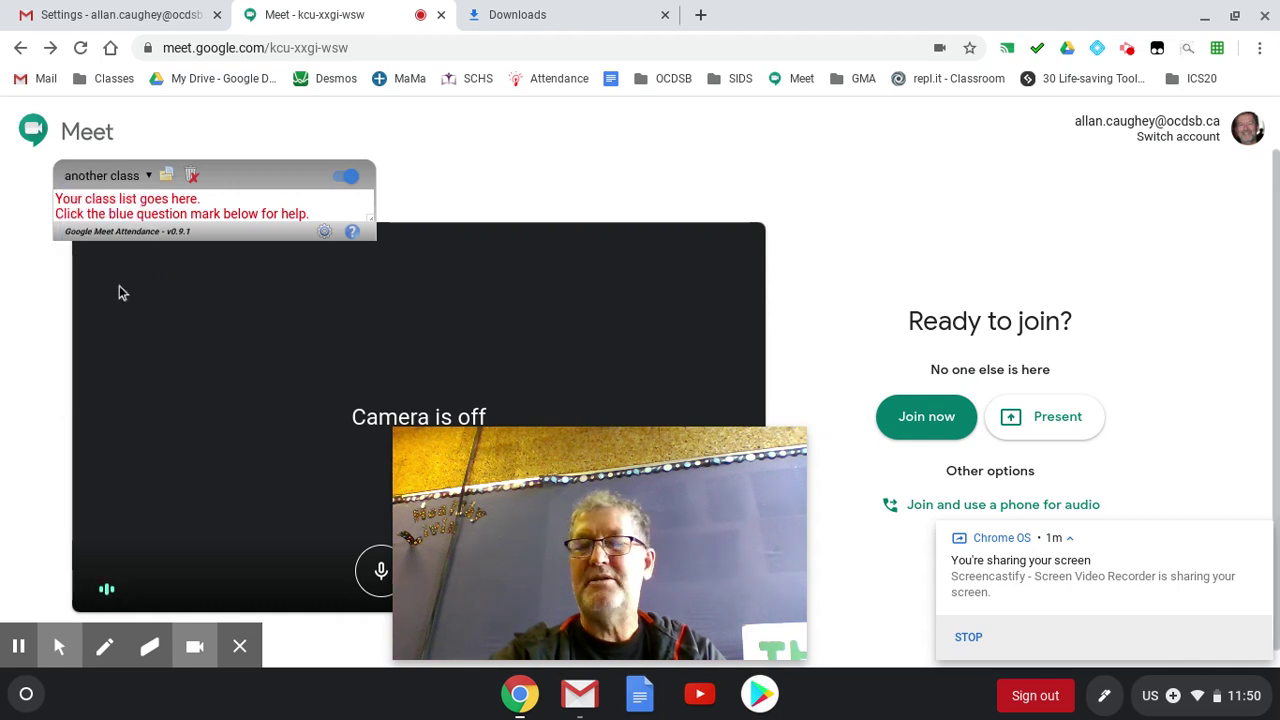
{"action": "left_click", "coordinate": [193, 177]}
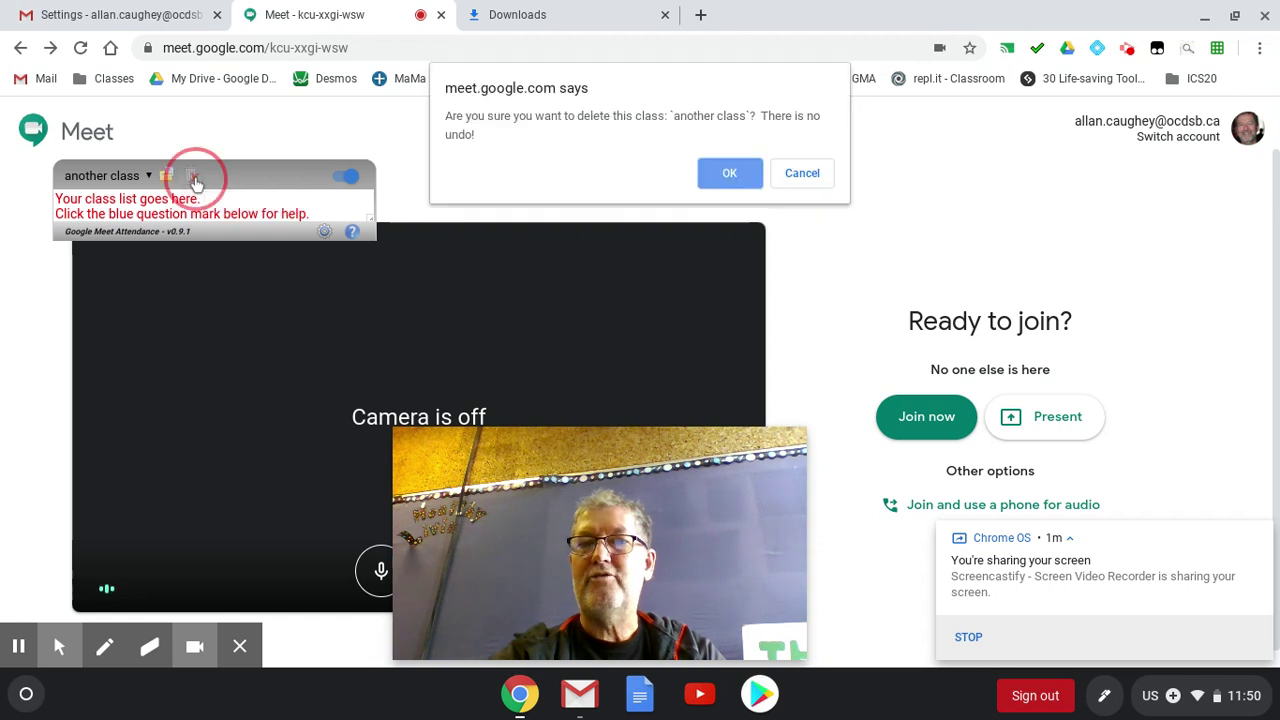
{"action": "left_click", "coordinate": [729, 175]}
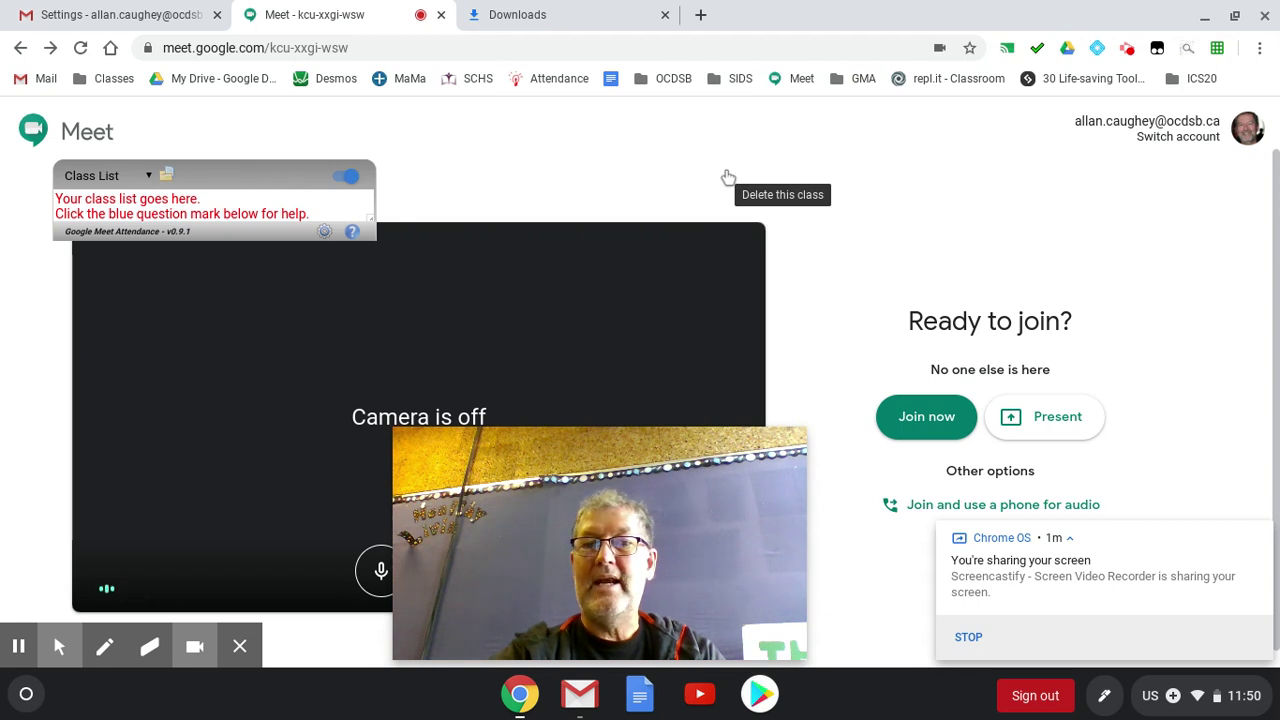
Review the remaining classes and the attendance extension's settings, including auto-save, auto-hide and name sorting, and close the settings
{"action": "left_click", "coordinate": [117, 187]}
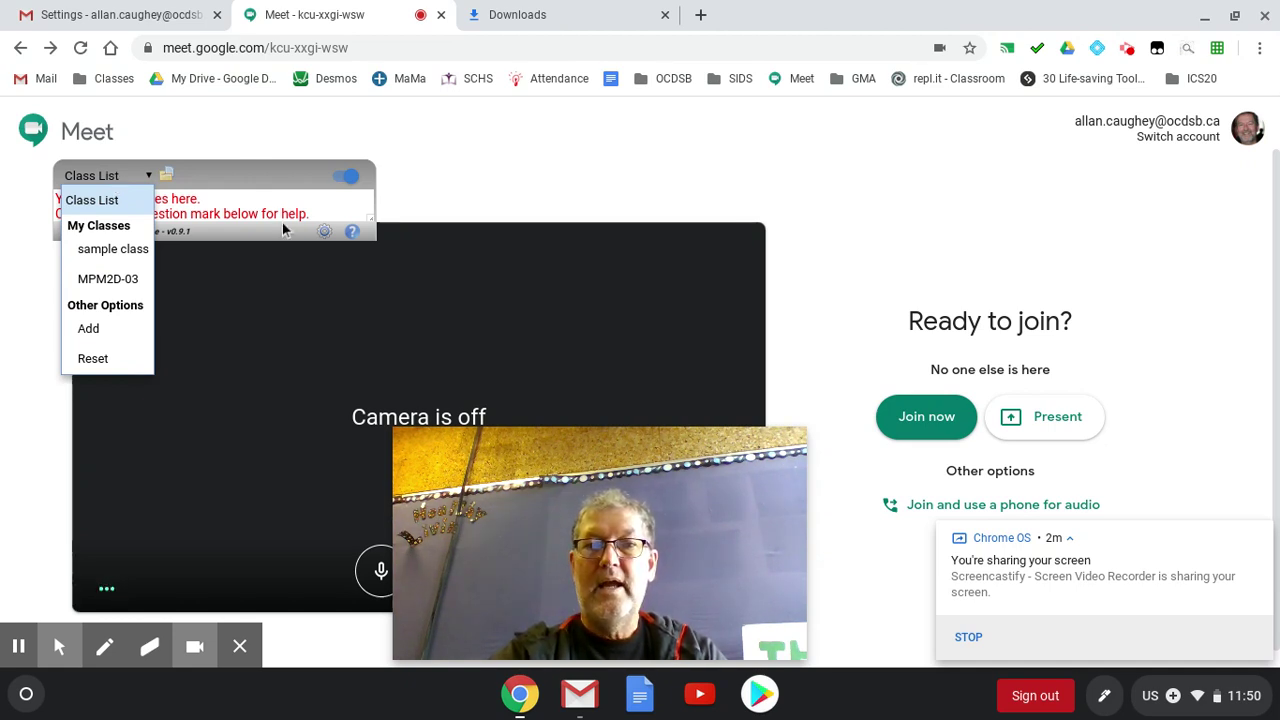
{"action": "left_click", "coordinate": [324, 231]}
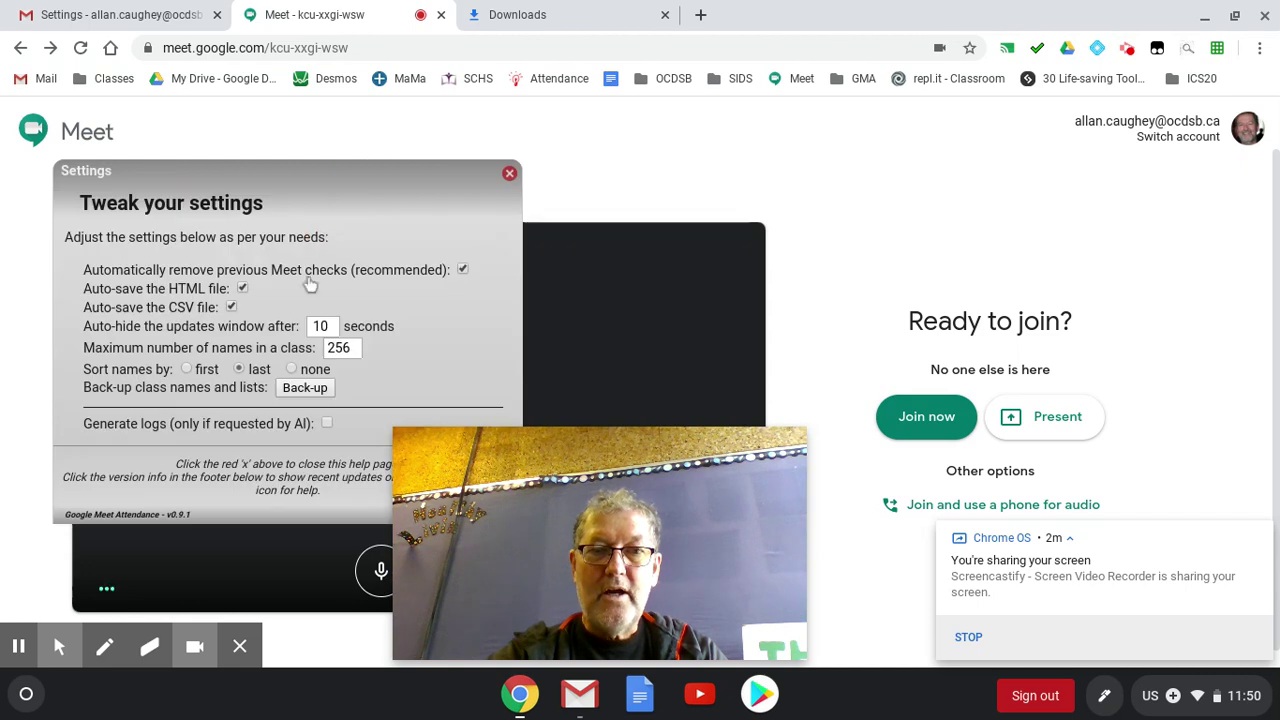
{"action": "left_click", "coordinate": [509, 173]}
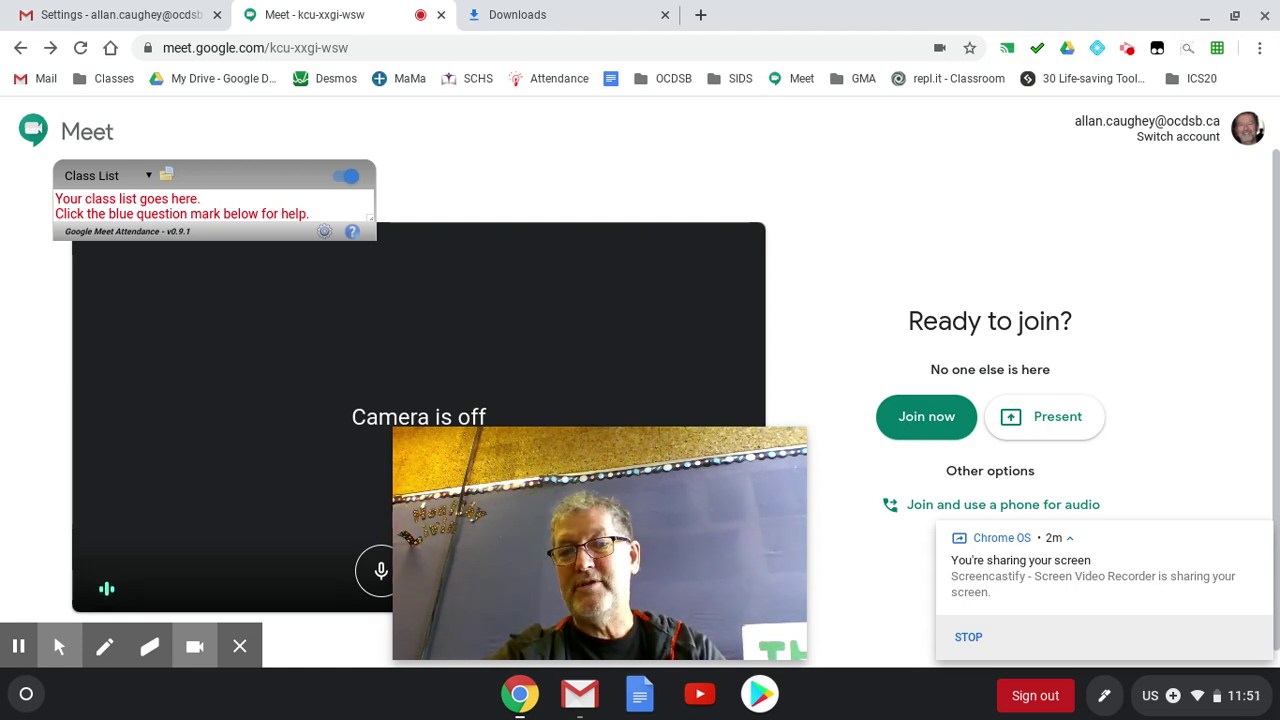
Join the meeting, and hide and show the attendance window again
{"action": "left_click", "coordinate": [926, 416]}
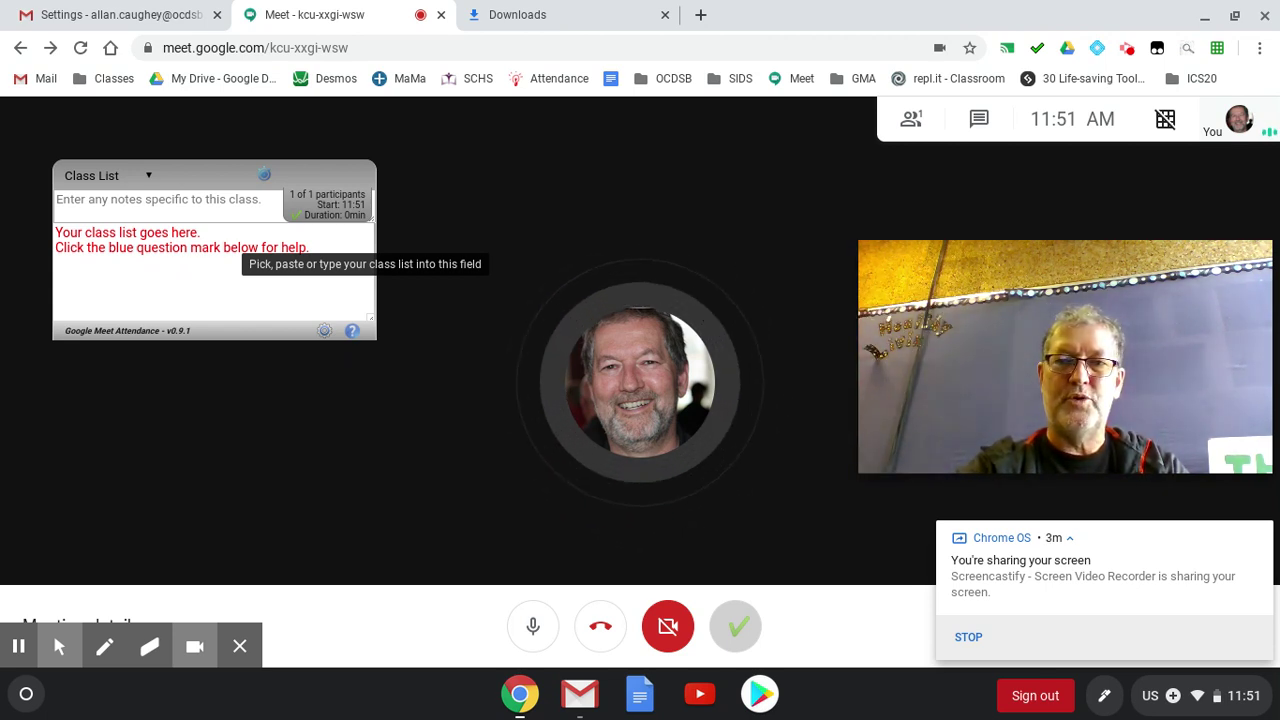
{"action": "left_click", "coordinate": [727, 643]}
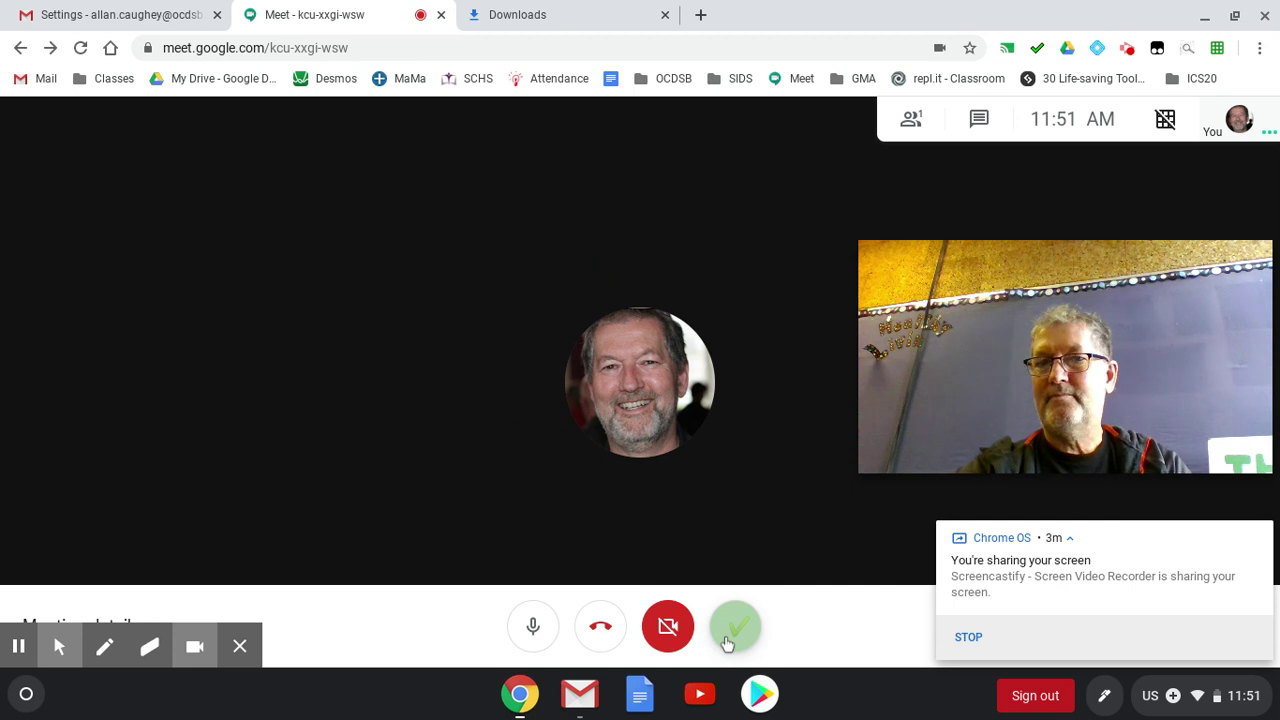
{"action": "left_click", "coordinate": [727, 643]}
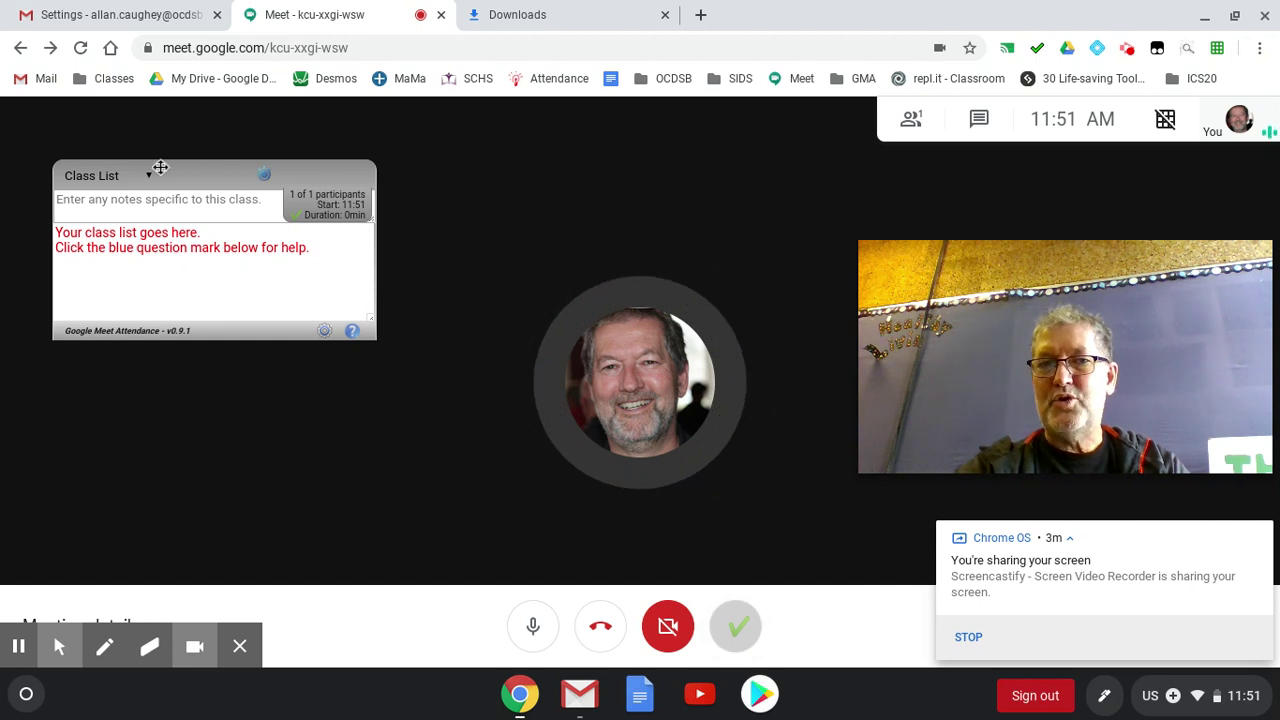
Move the attendance window toward the edge of the meeting page and choose "sample class" as its active class
{"action": "left_click_drag", "start_coordinate": [160, 167], "coordinate": [112, 166]}
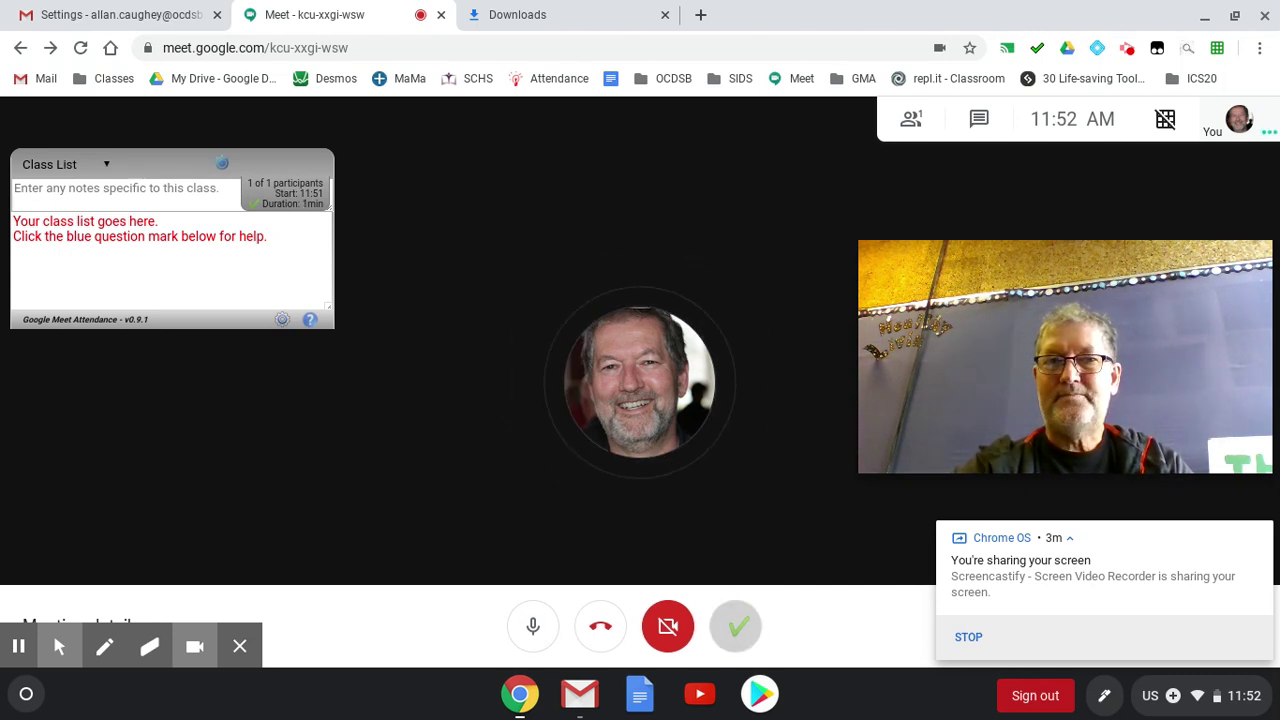
{"action": "left_click", "coordinate": [63, 166]}
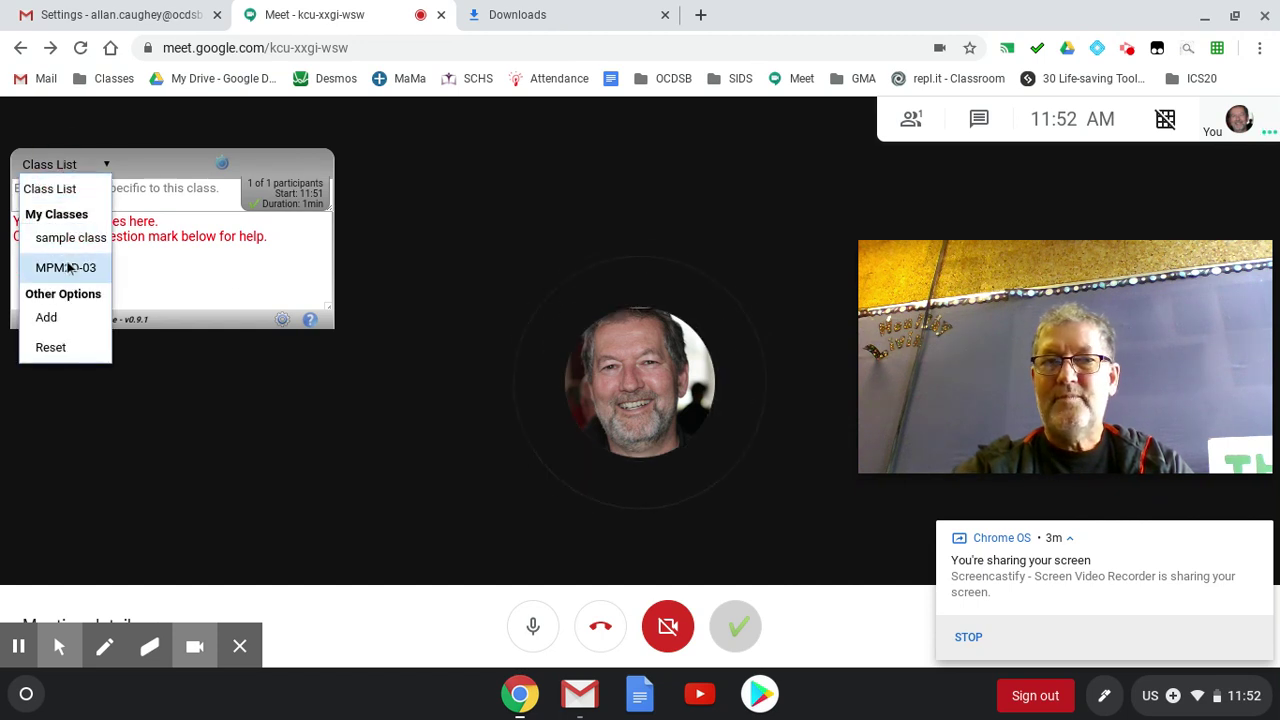
{"action": "left_click", "coordinate": [72, 238]}
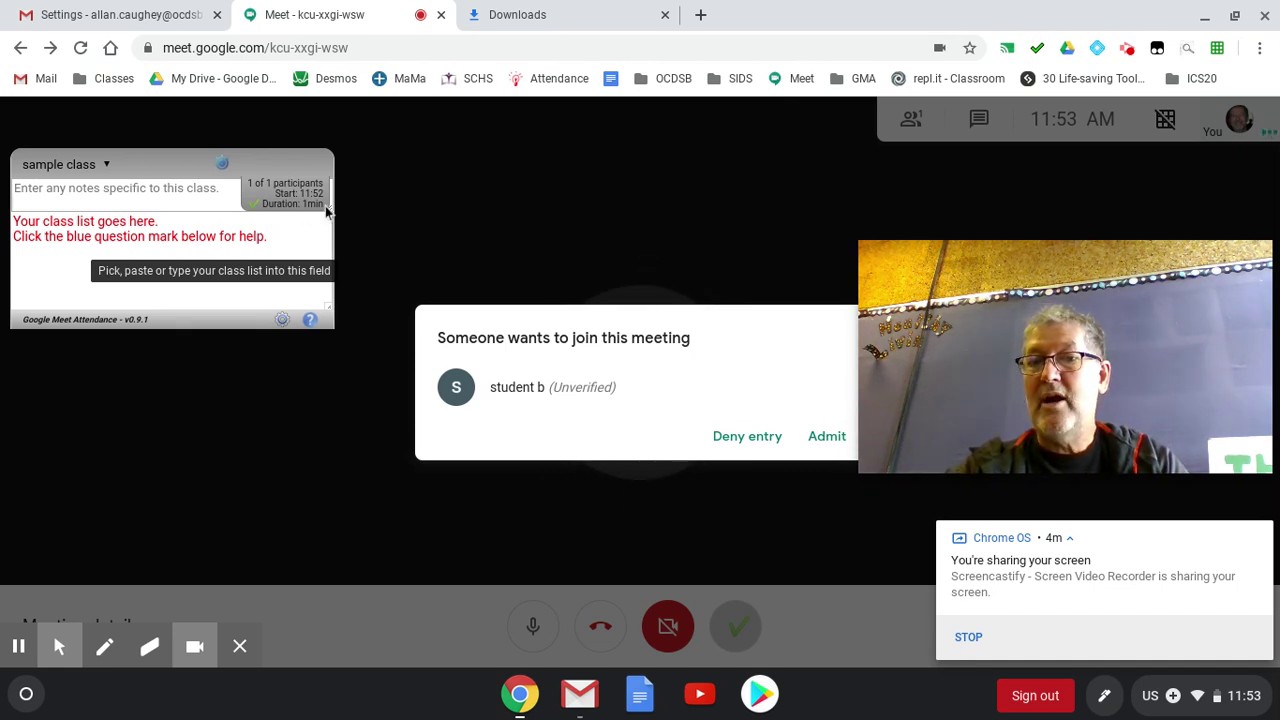
Admit "student b" to the meeting
{"action": "left_click", "coordinate": [824, 440]}
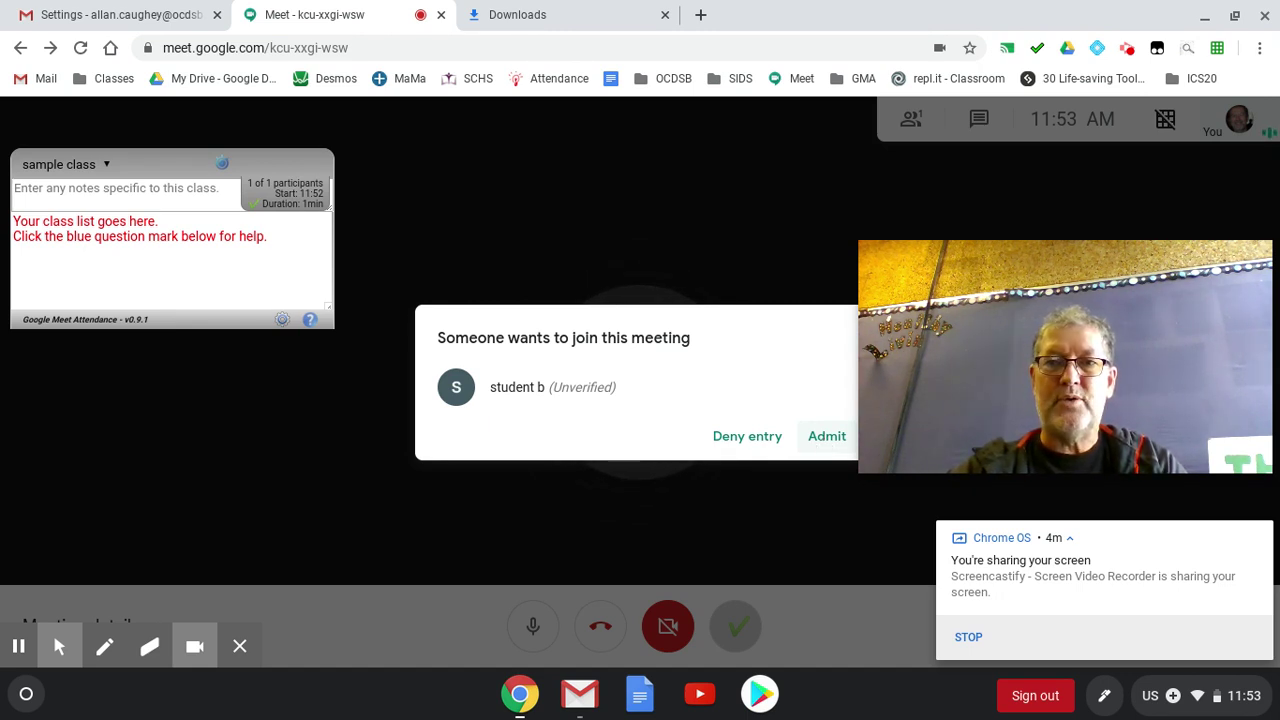
{"action": "left_click", "coordinate": [824, 442]}
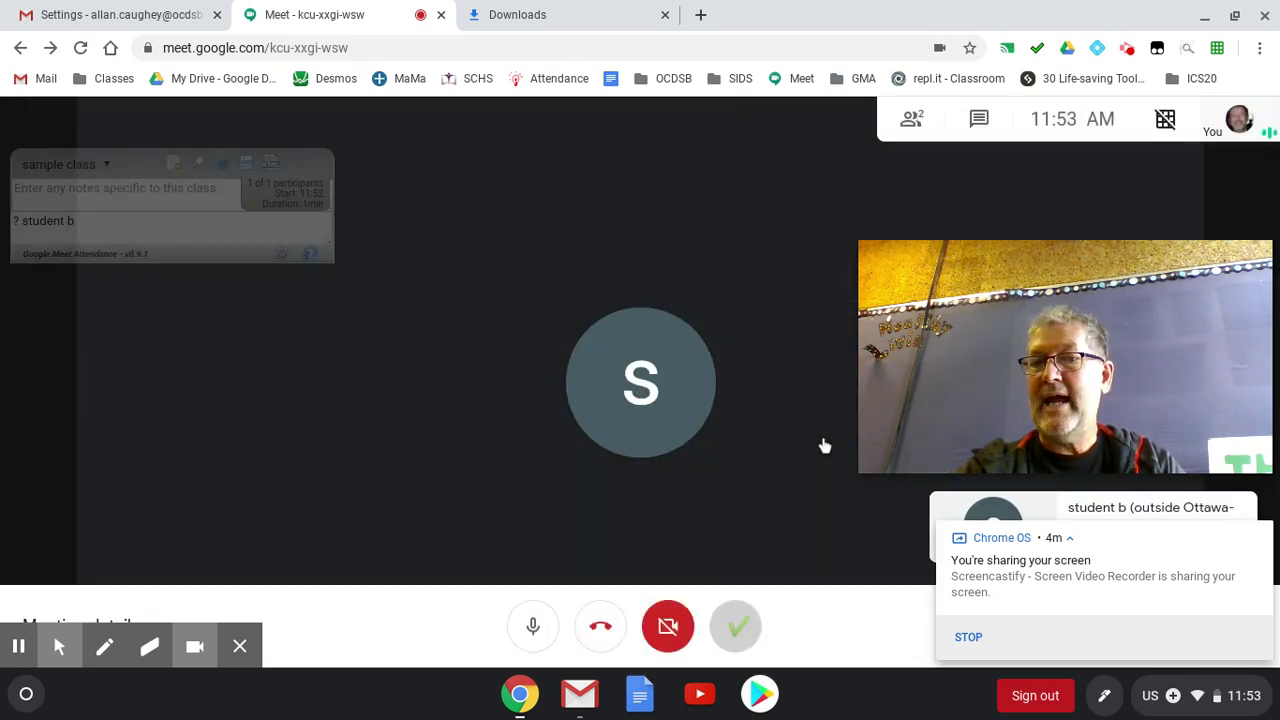
Add "student a" on a new line below "student b" in the class list of "sample class"
{"action": "left_click", "coordinate": [149, 229]}
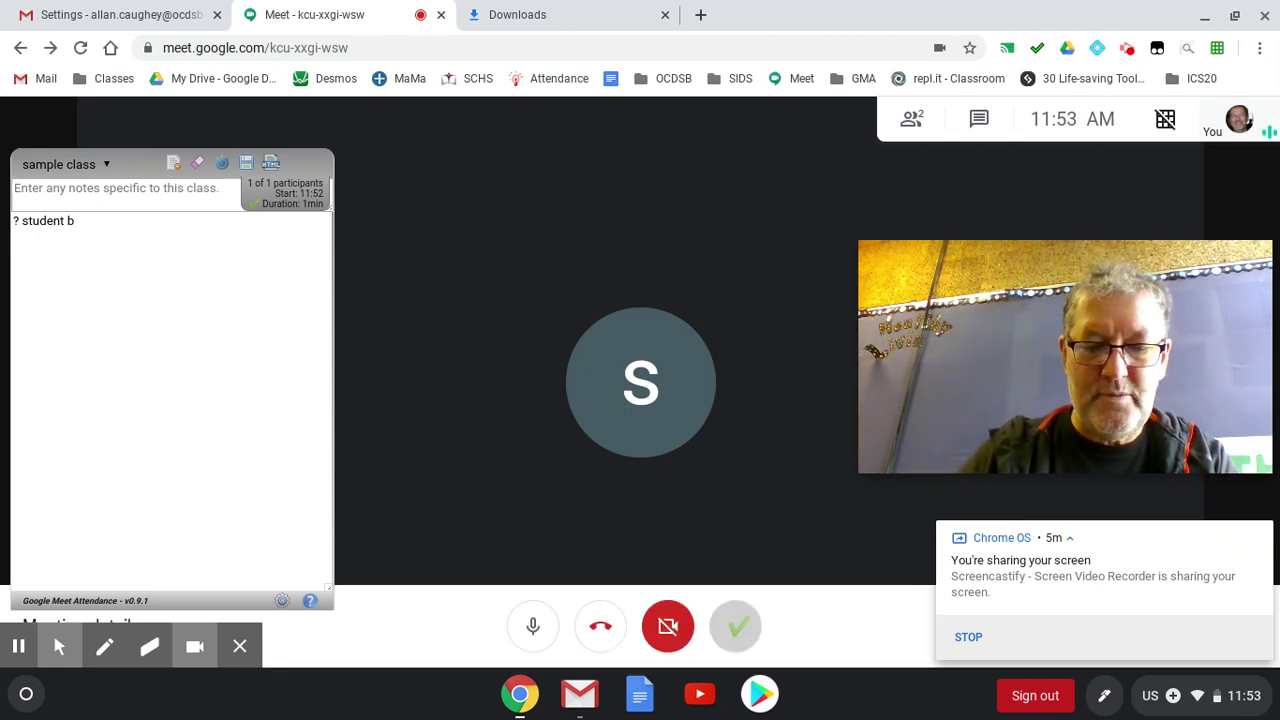
{"action": "key", "text": "Return"}
{"action": "type", "text": "student"}
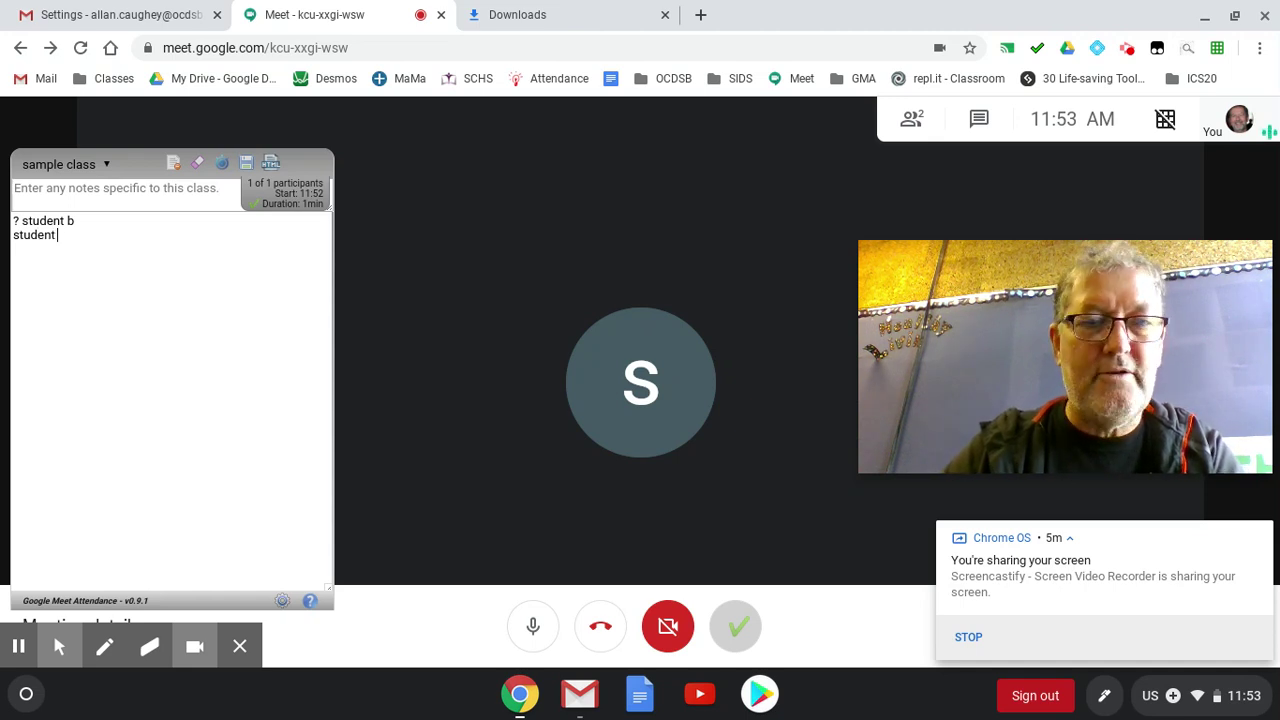
{"action": "type", "text": " a"}
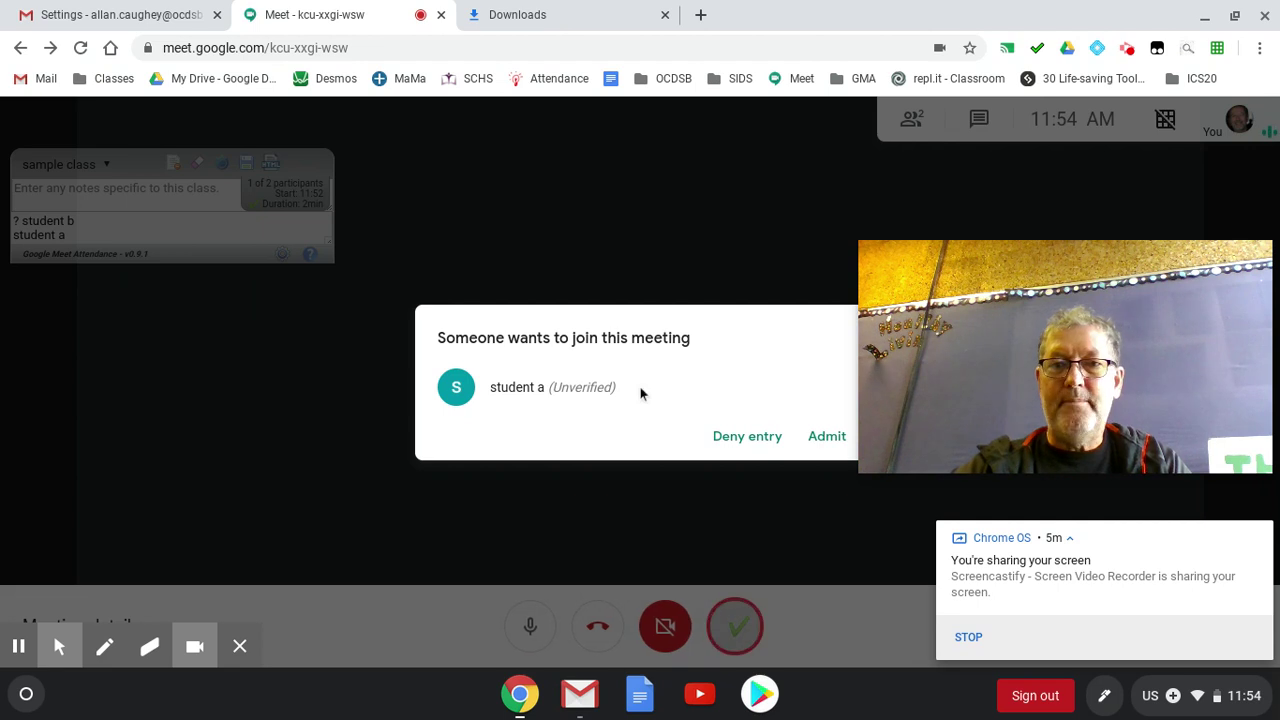
Admit "student a" to the meeting, and admit "student b" on the new join request
{"action": "left_click", "coordinate": [826, 437]}
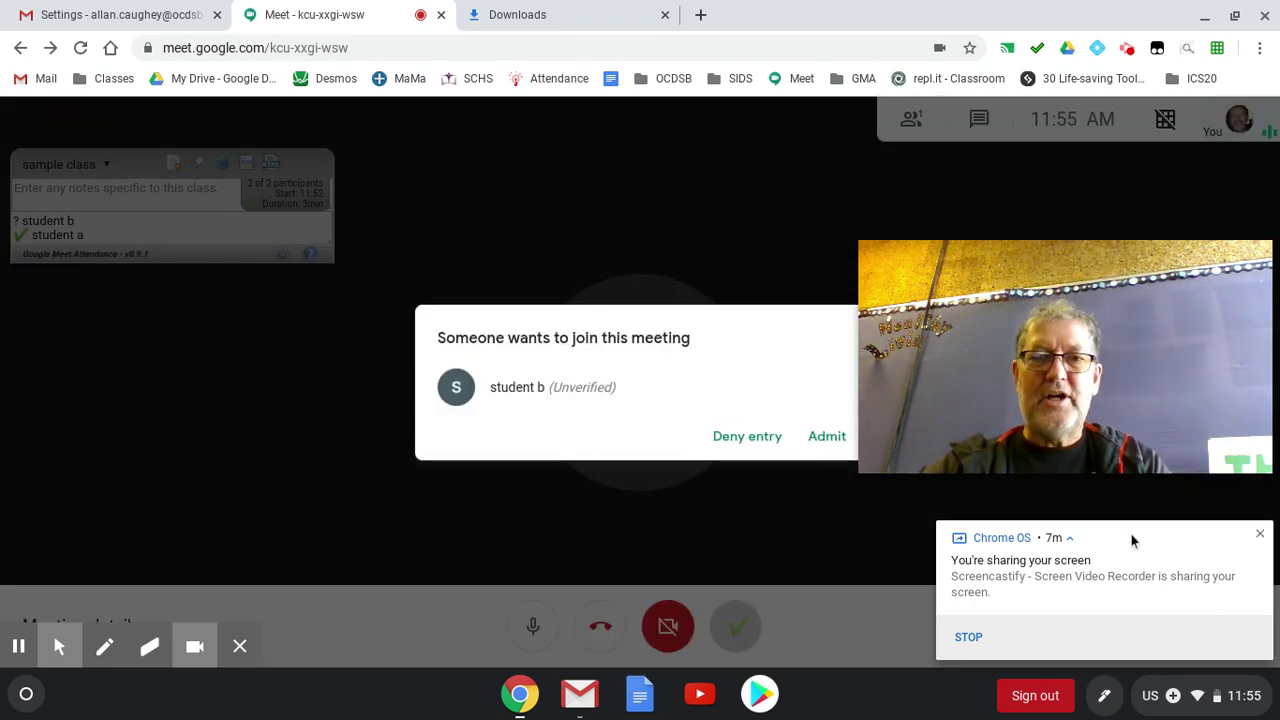
{"action": "left_click", "coordinate": [829, 444]}
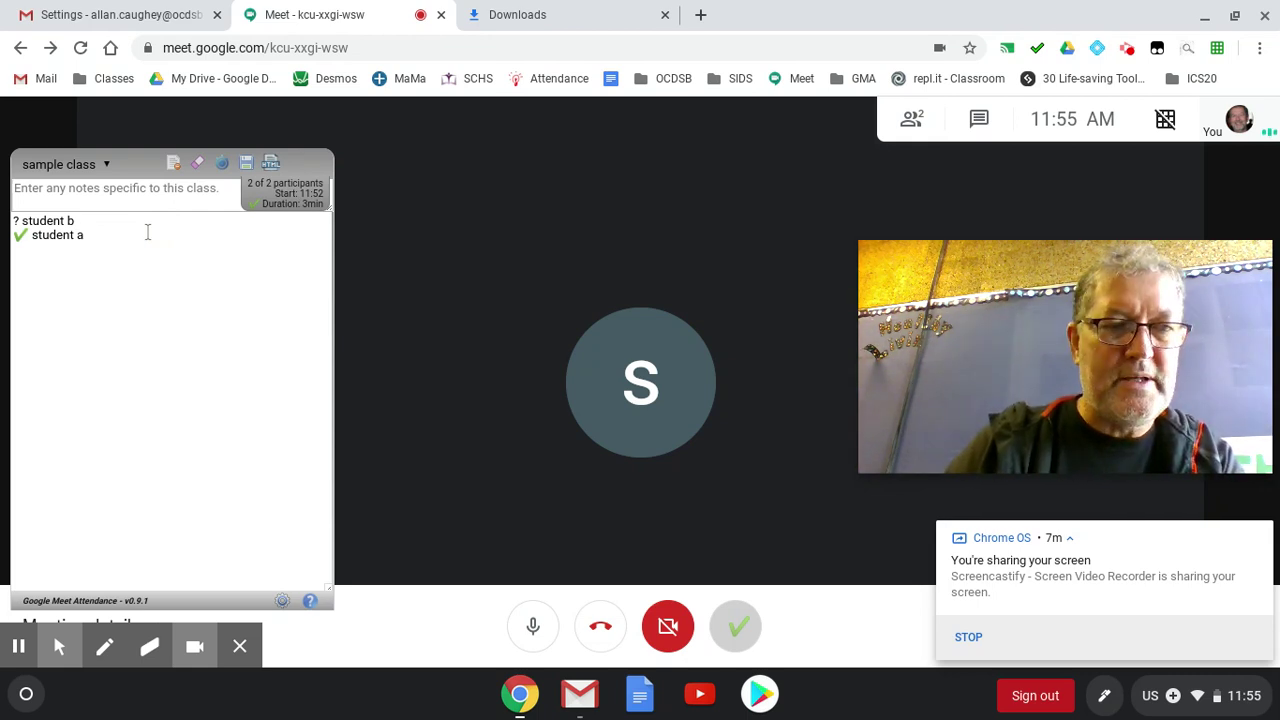
Add "student c" on a new line below "student a" in the class list of "sample class"
{"action": "key", "text": "Return"}
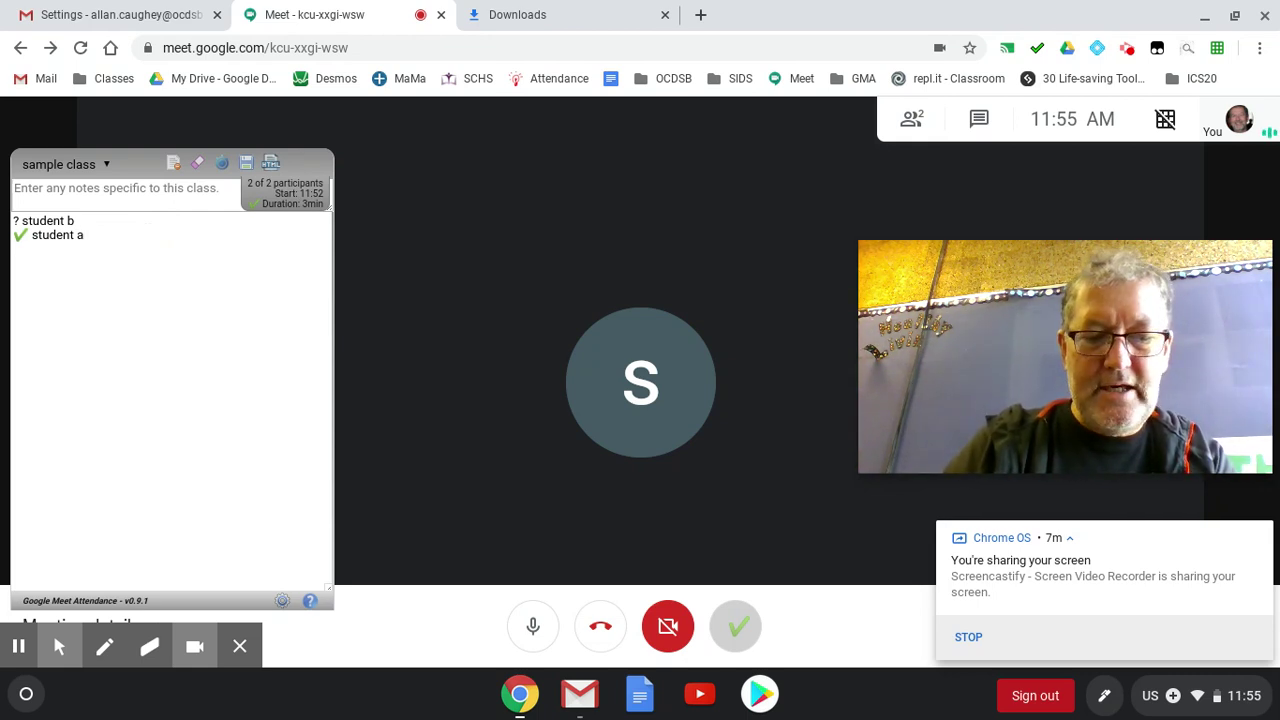
{"action": "type", "text": "stud"}
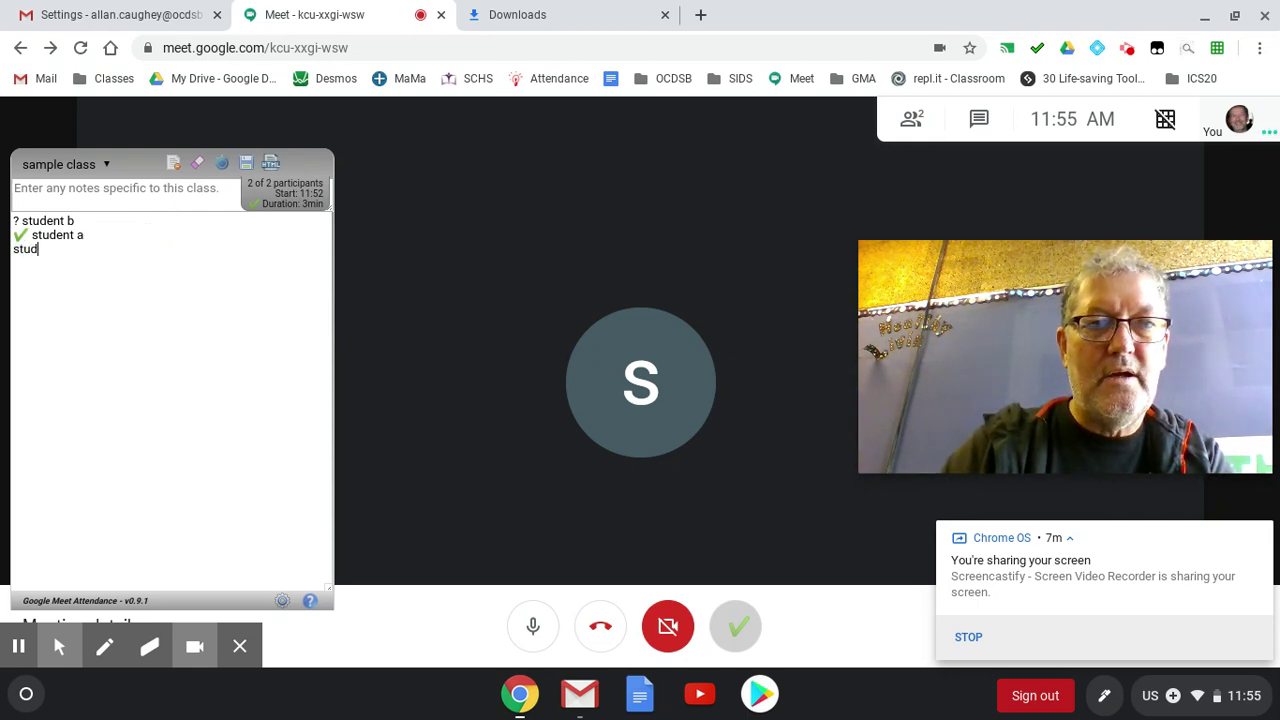
{"action": "type", "text": "net"}
{"action": "key", "text": "BackSpace"}
{"action": "key", "text": "BackSpace"}
{"action": "key", "text": "BackSpace"}
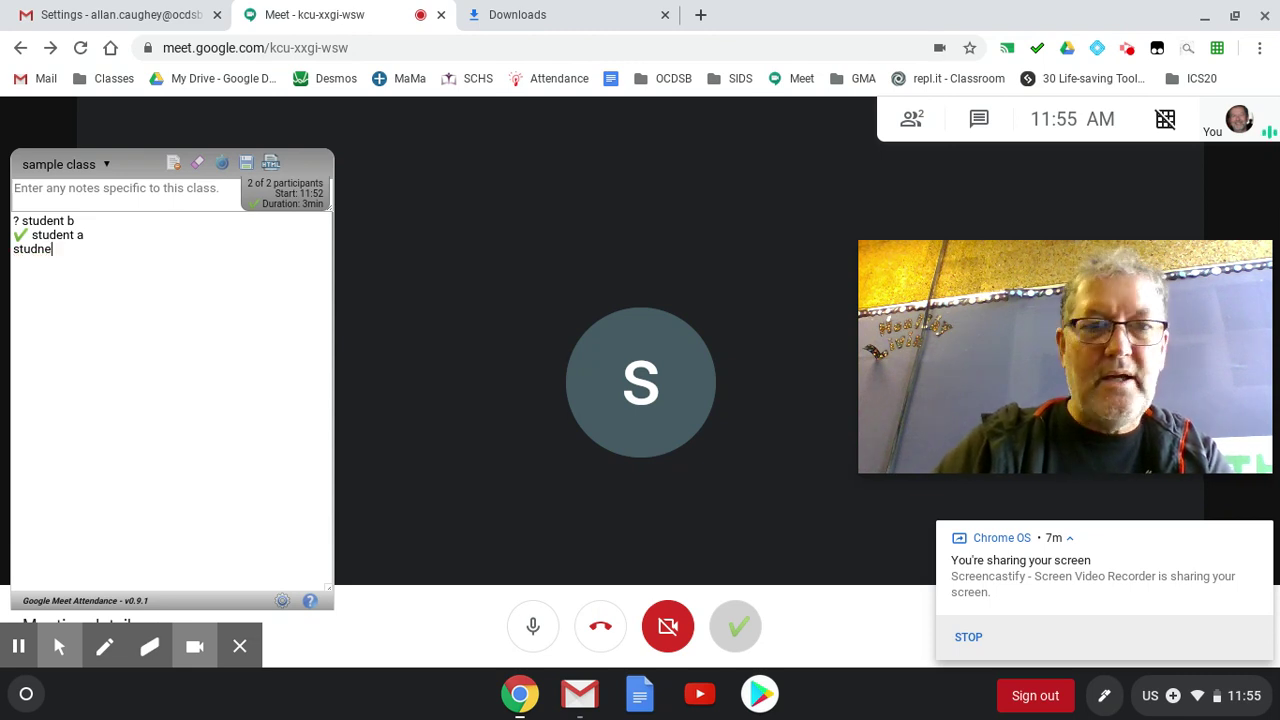
{"action": "type", "text": "ent c"}
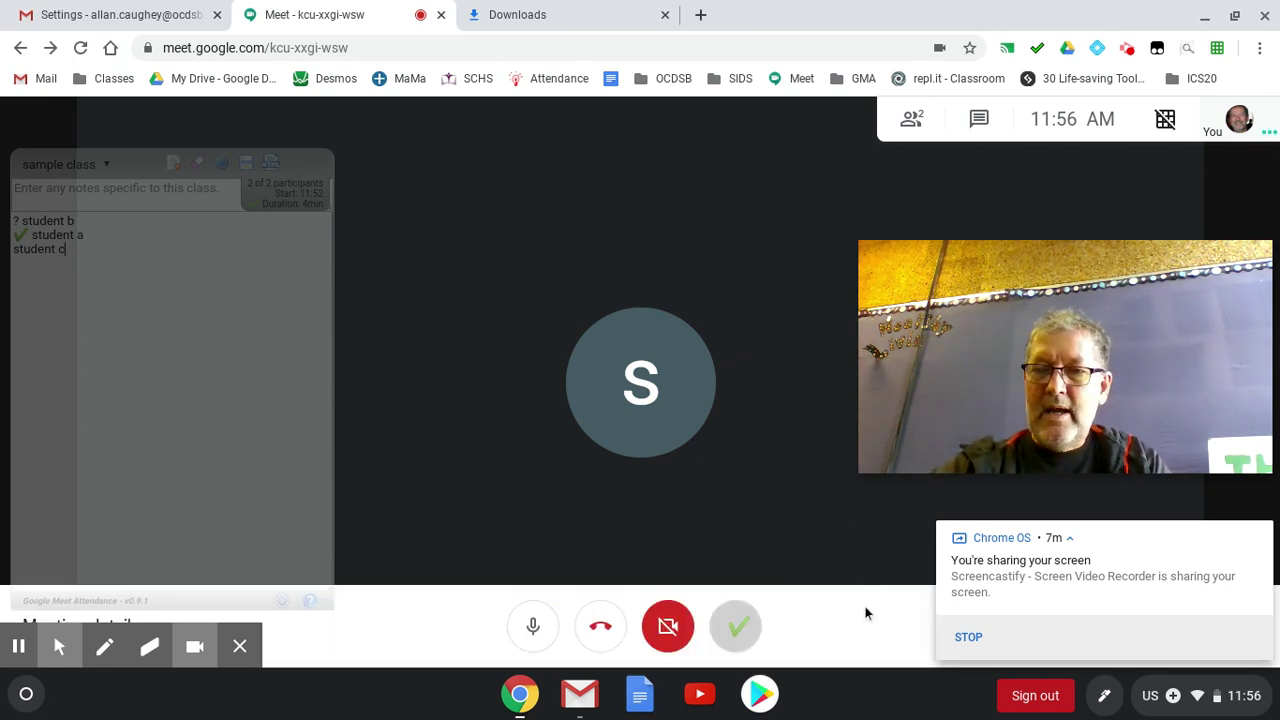
Dismiss the screen-sharing notification and change the meeting layout to Tiled
{"action": "left_click", "coordinate": [1259, 538]}
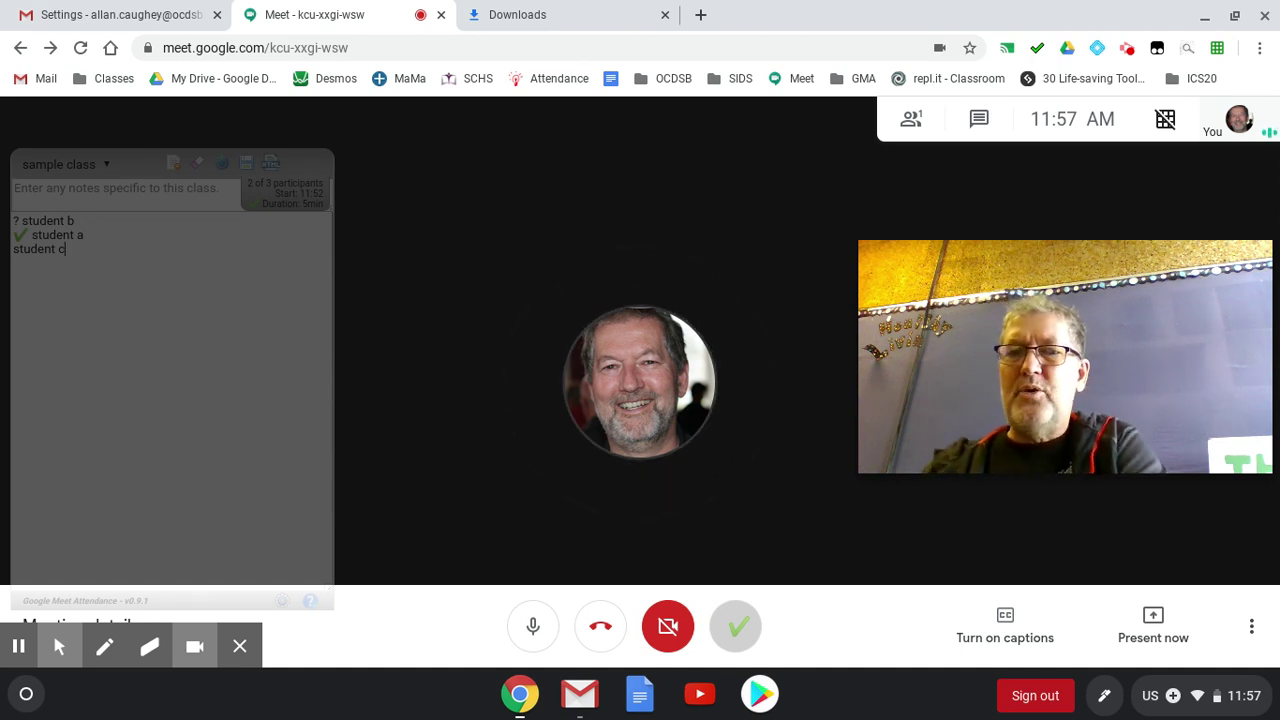
{"action": "left_click", "coordinate": [1249, 630]}
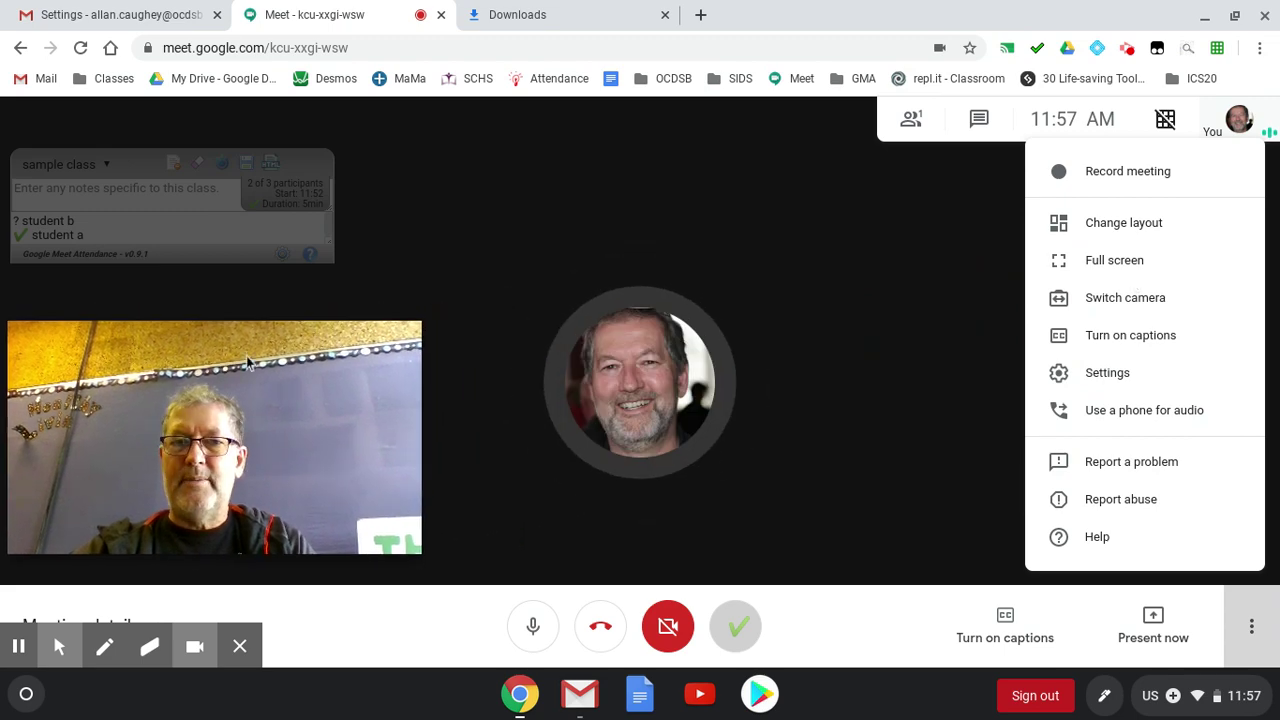
{"action": "left_click", "coordinate": [1144, 223]}
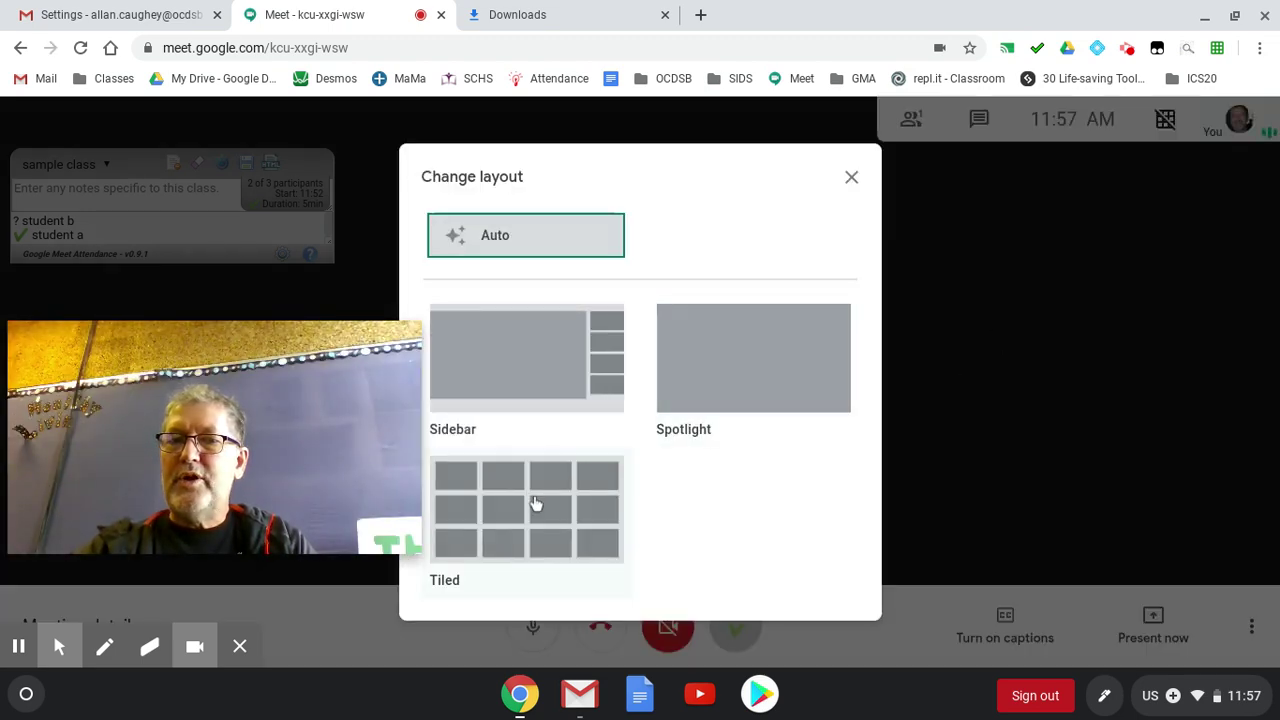
{"action": "left_click", "coordinate": [536, 503]}
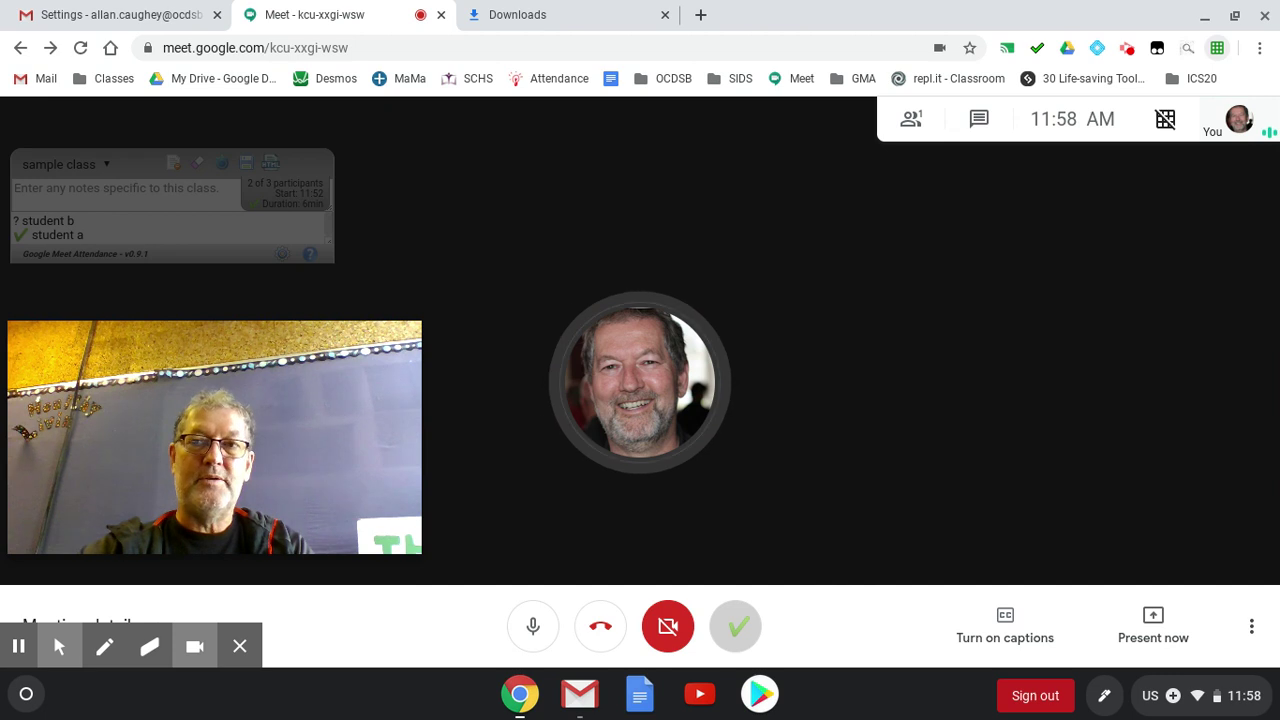
Turn on the meeting's grid view and enable grid view by default
{"action": "mouse_move", "coordinate": [1178, 132]}
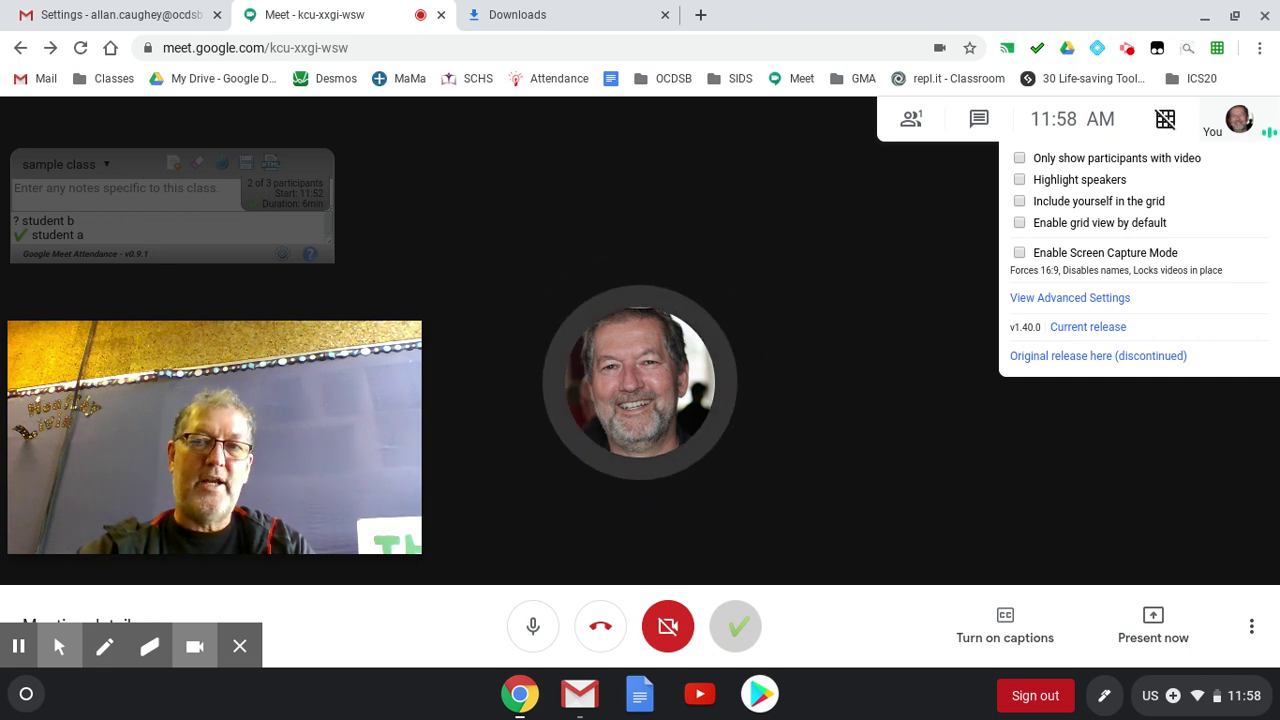
{"action": "left_click", "coordinate": [1166, 119]}
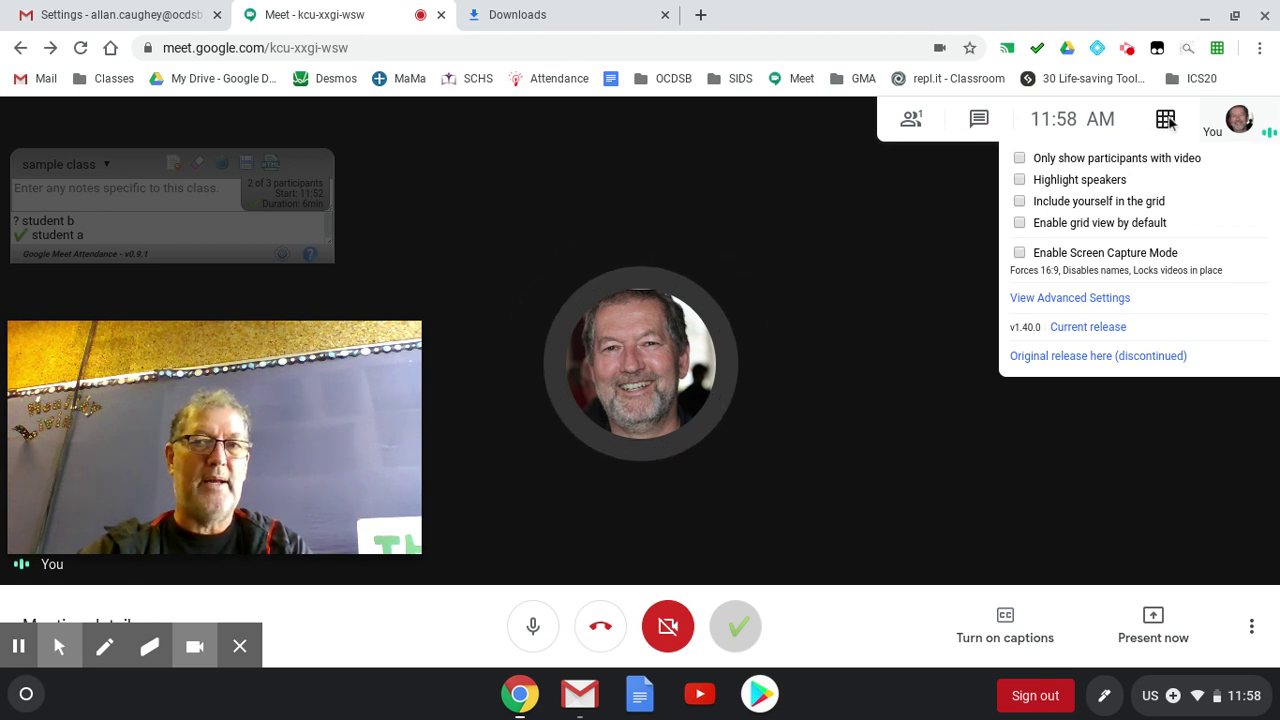
{"action": "left_click", "coordinate": [1117, 224]}
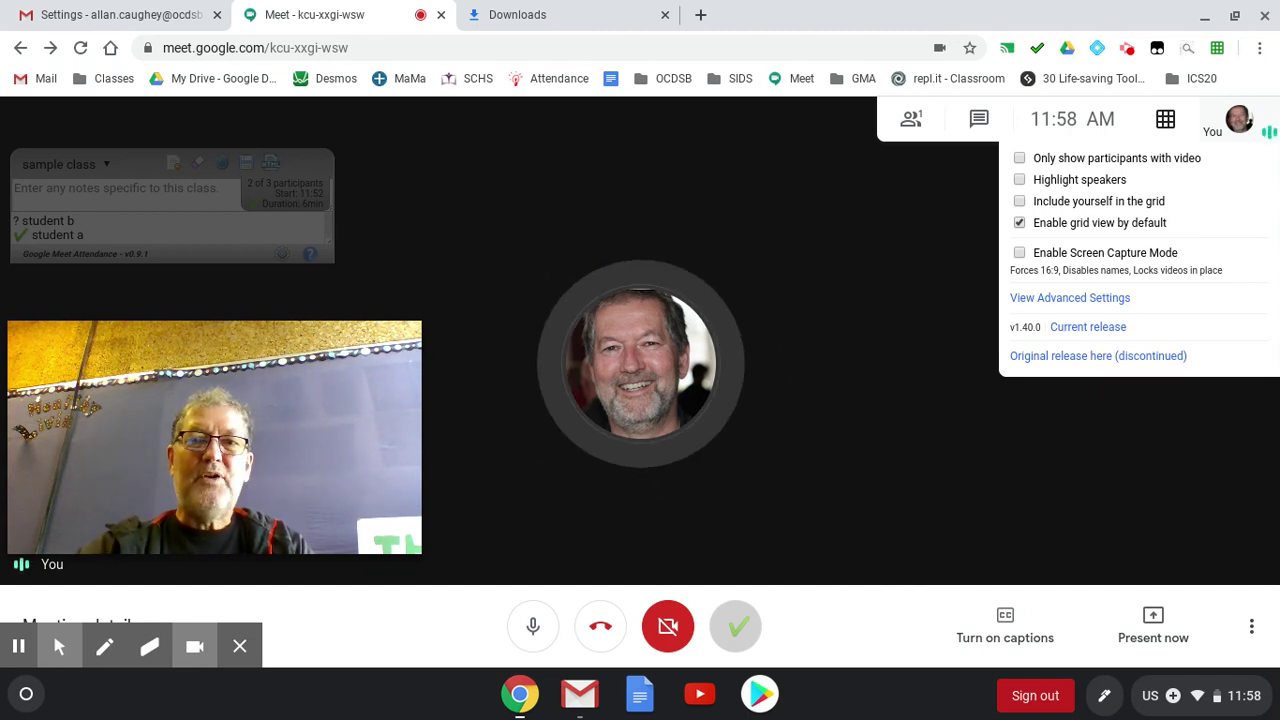
{"action": "left_click", "coordinate": [1107, 207]}
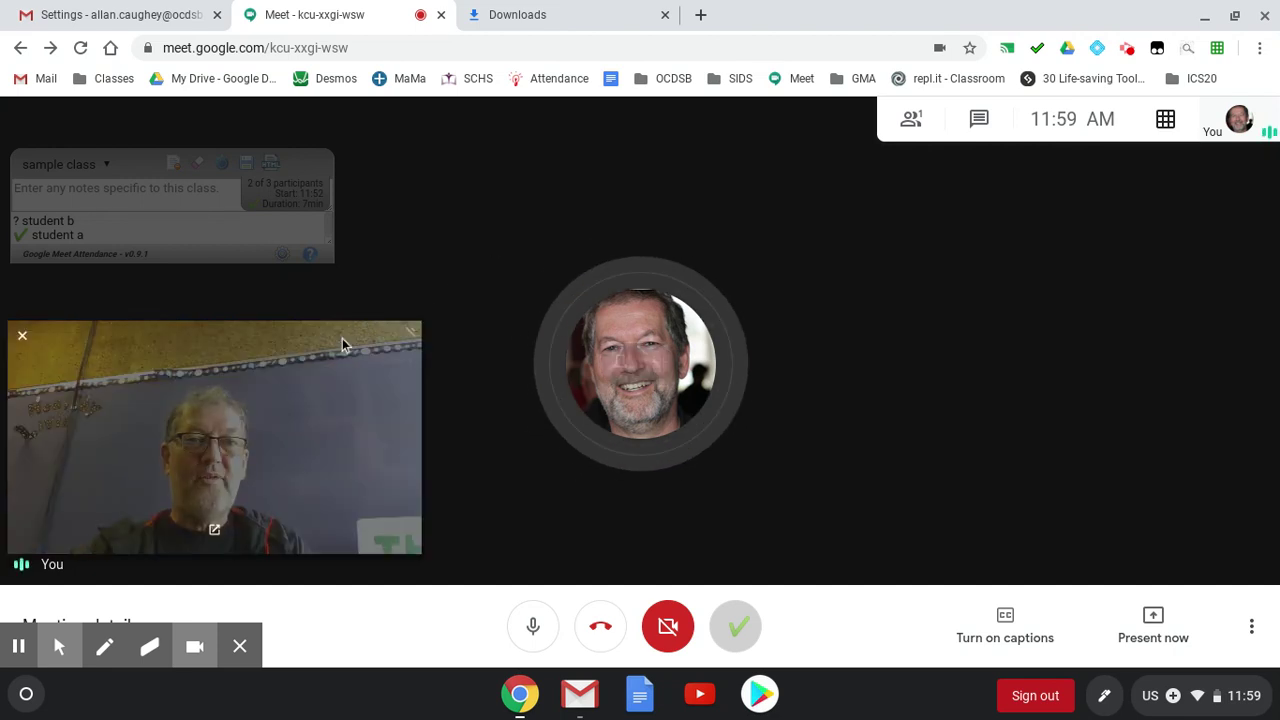
Expand the class list and the notes field of "sample class" to view them, returning to the class list
{"action": "left_click", "coordinate": [170, 346]}
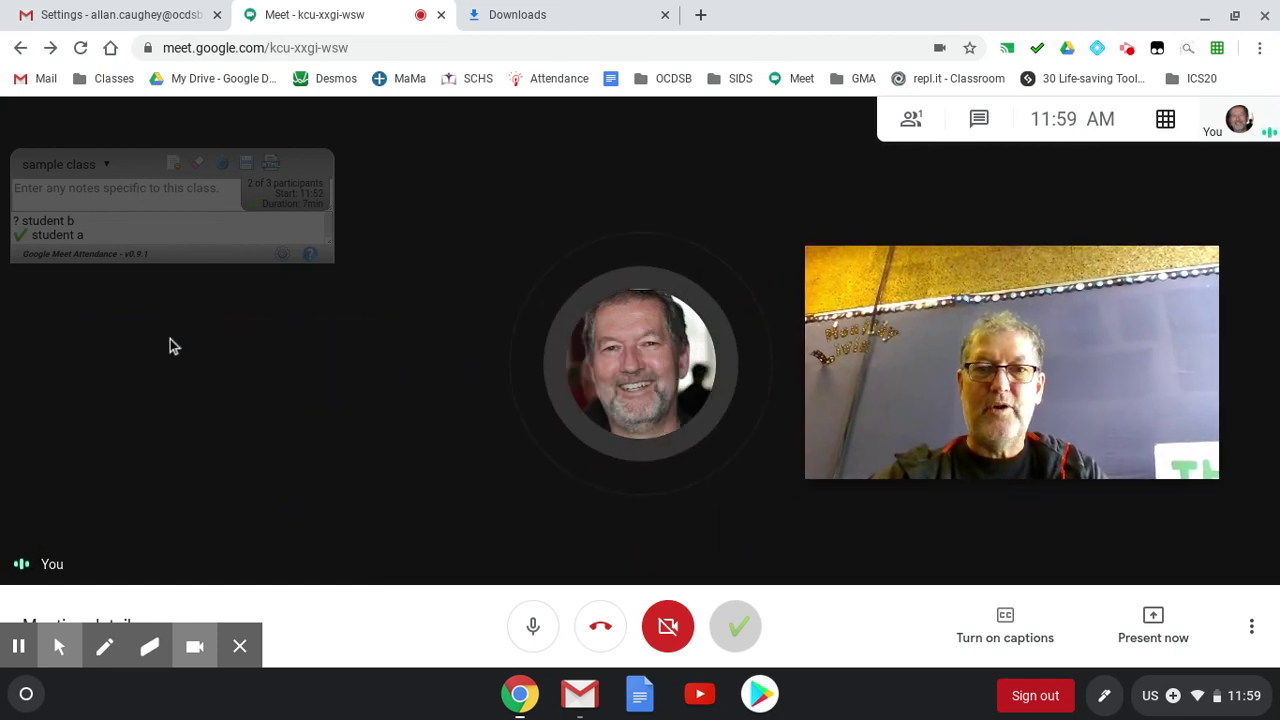
{"action": "left_click", "coordinate": [135, 234]}
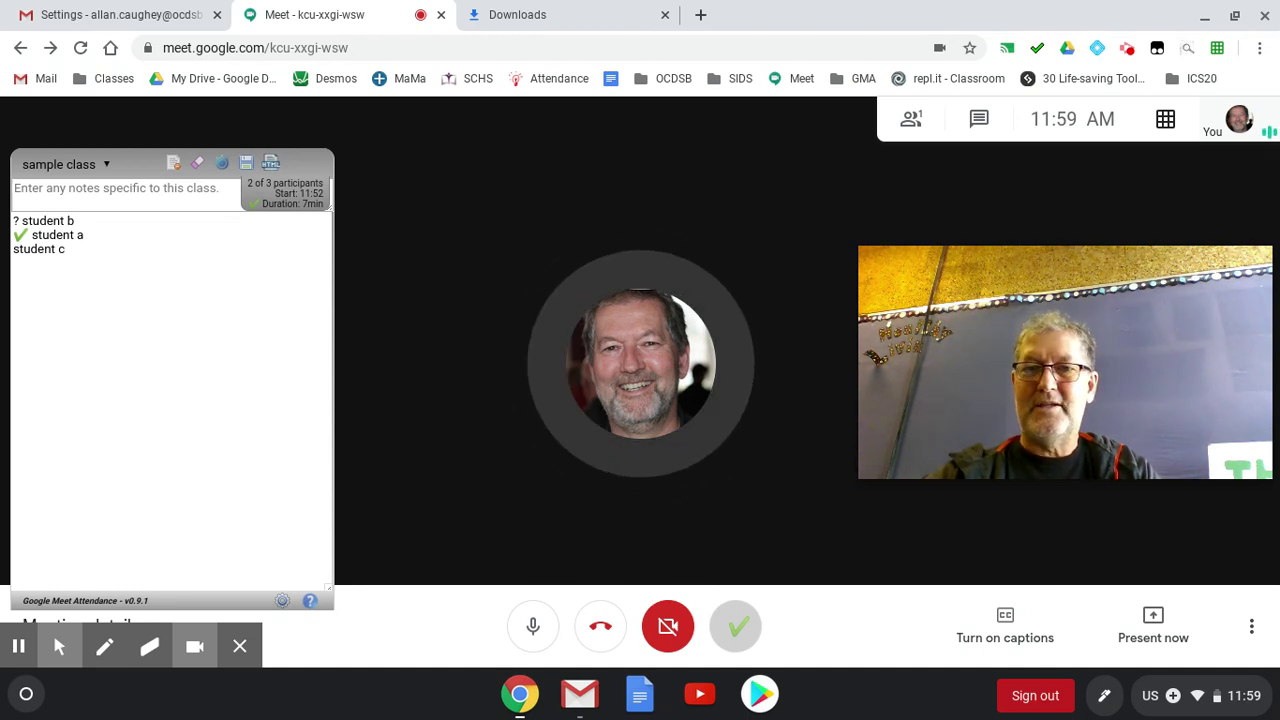
{"action": "left_click", "coordinate": [159, 201]}
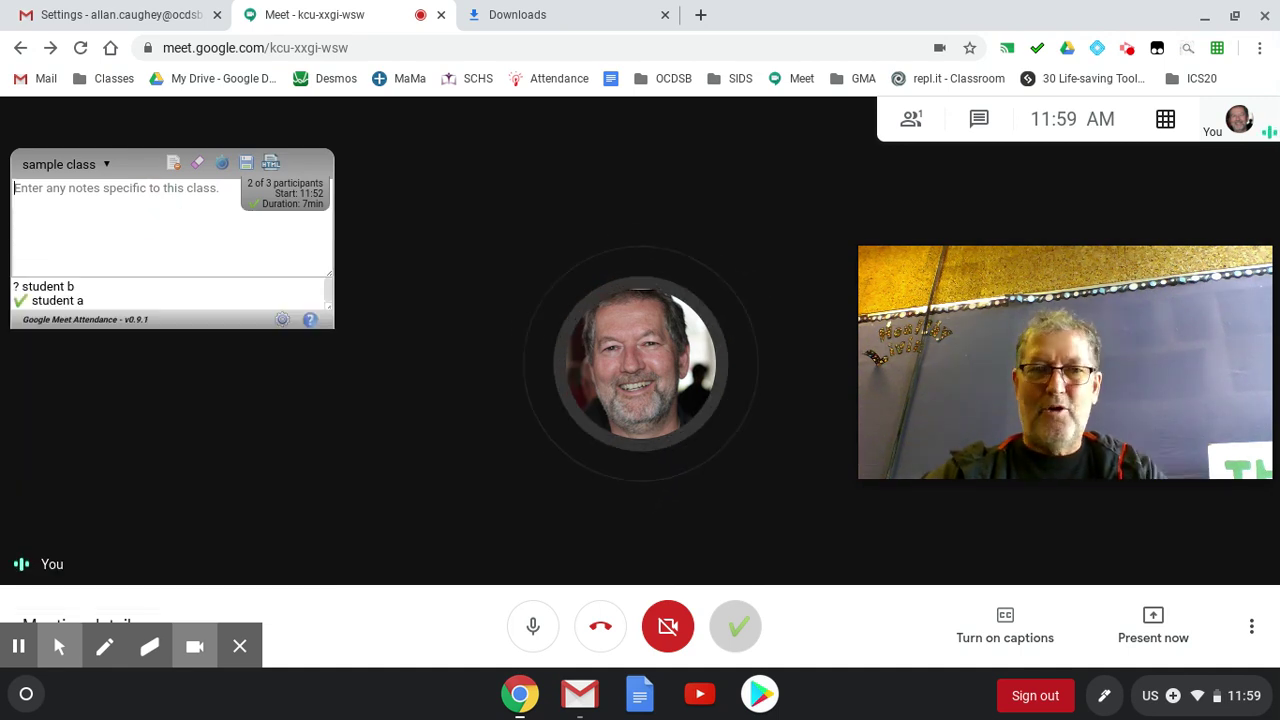
{"action": "left_click", "coordinate": [411, 240]}
{"action": "left_click", "coordinate": [215, 240]}
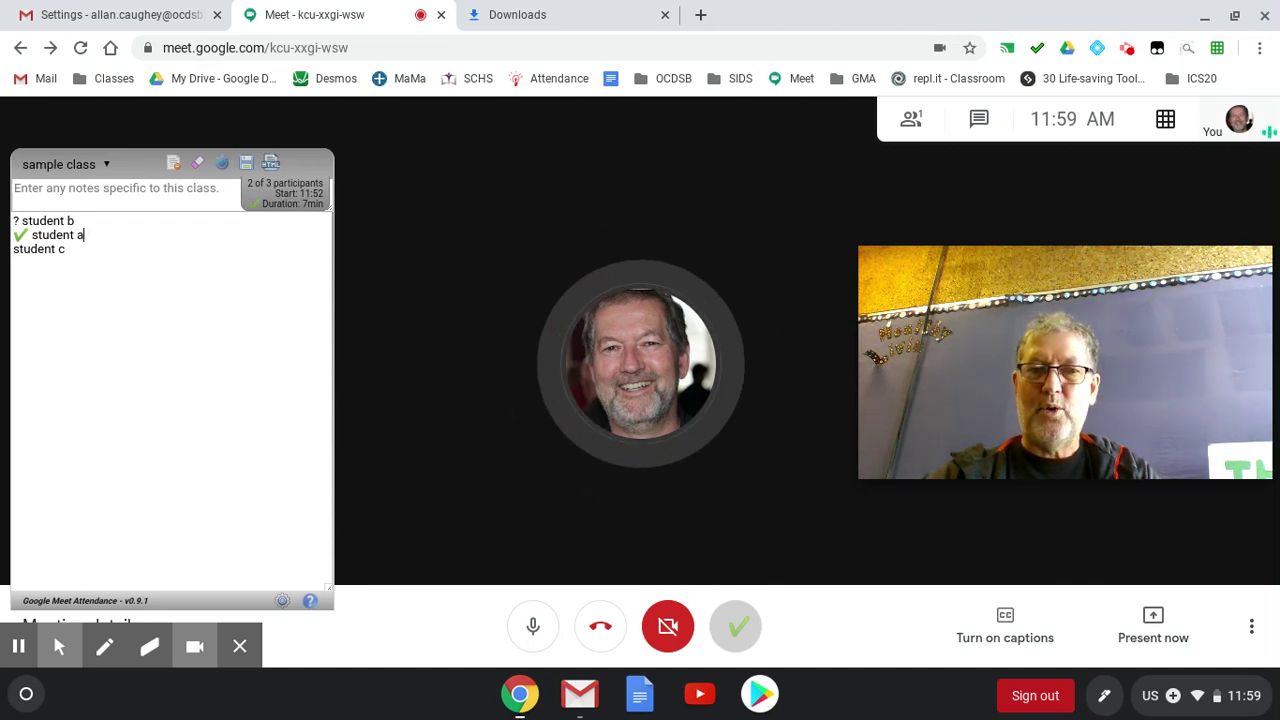
Set the attendance extension to sort names by last name and expand the class list of "sample class"
{"action": "left_click", "coordinate": [283, 603]}
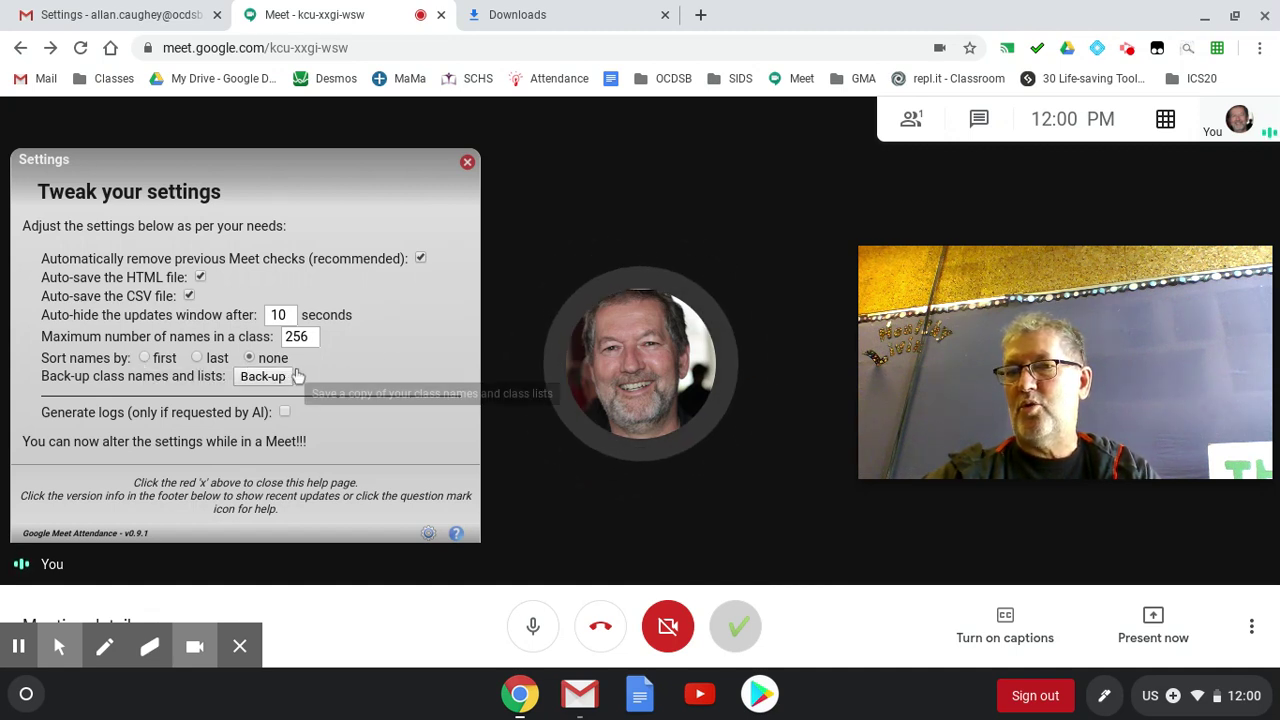
{"action": "left_click", "coordinate": [205, 358]}
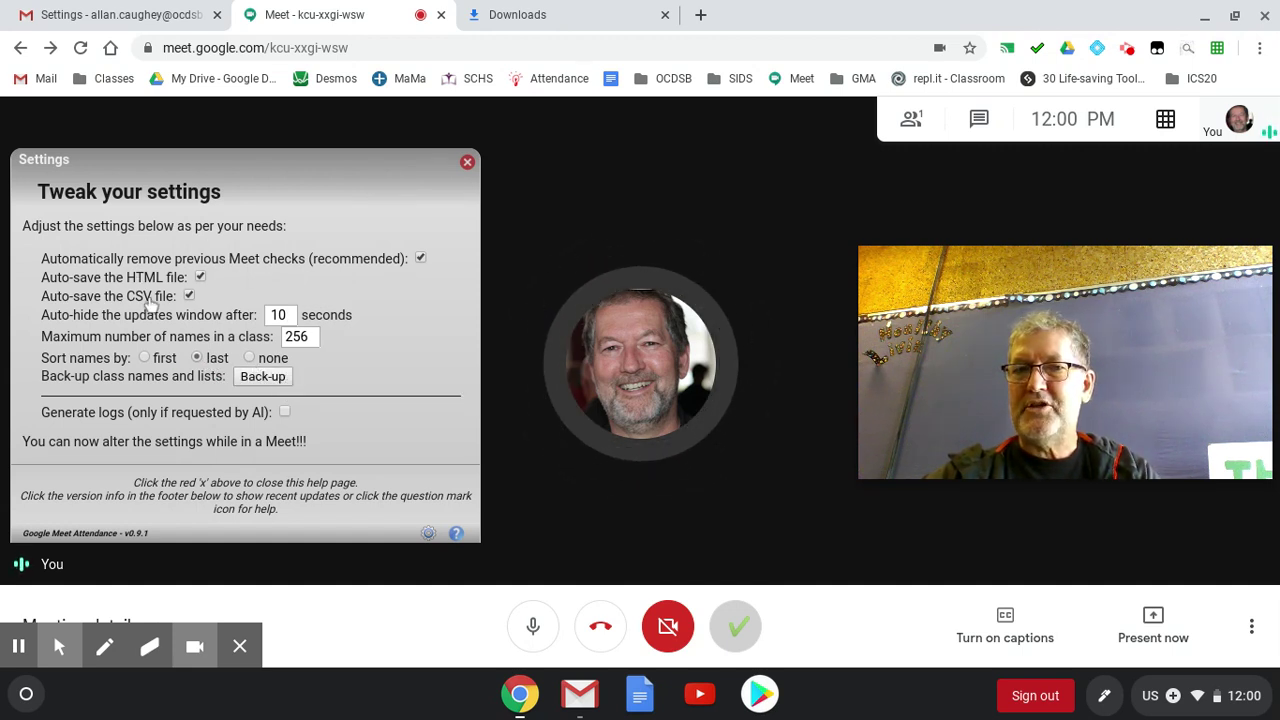
{"action": "mouse_move", "coordinate": [286, 272]}
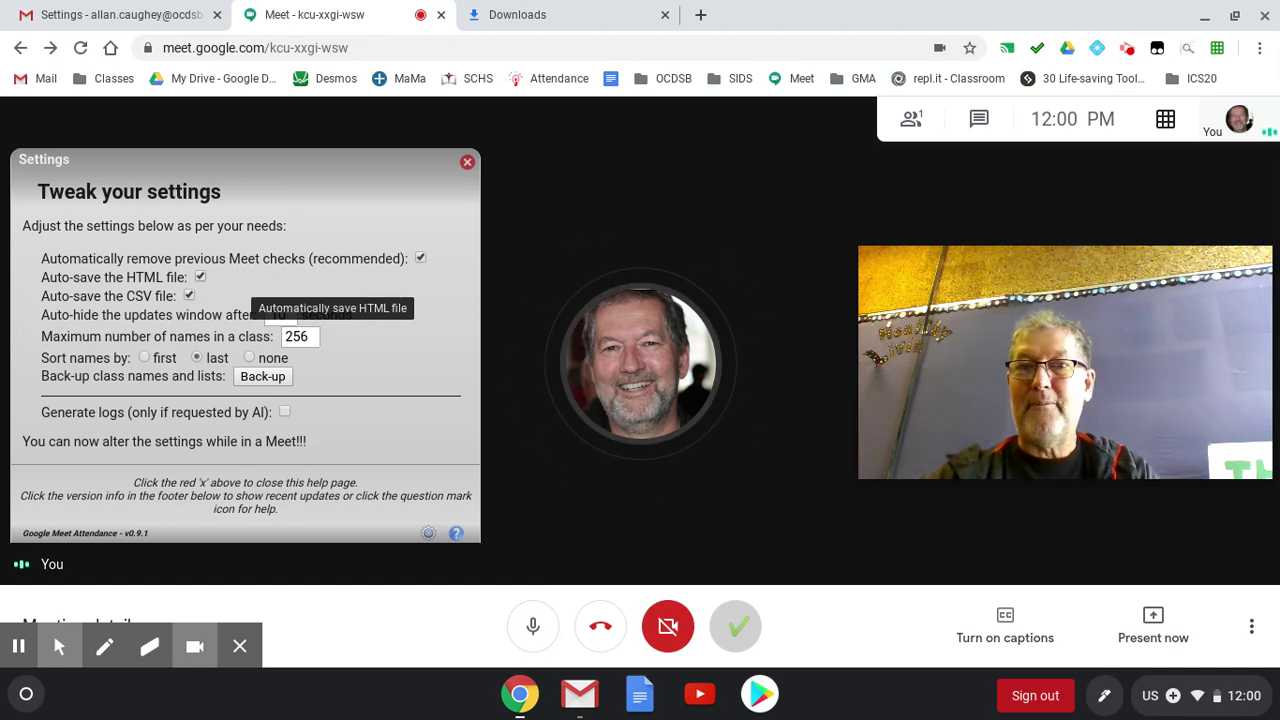
{"action": "left_click", "coordinate": [467, 163]}
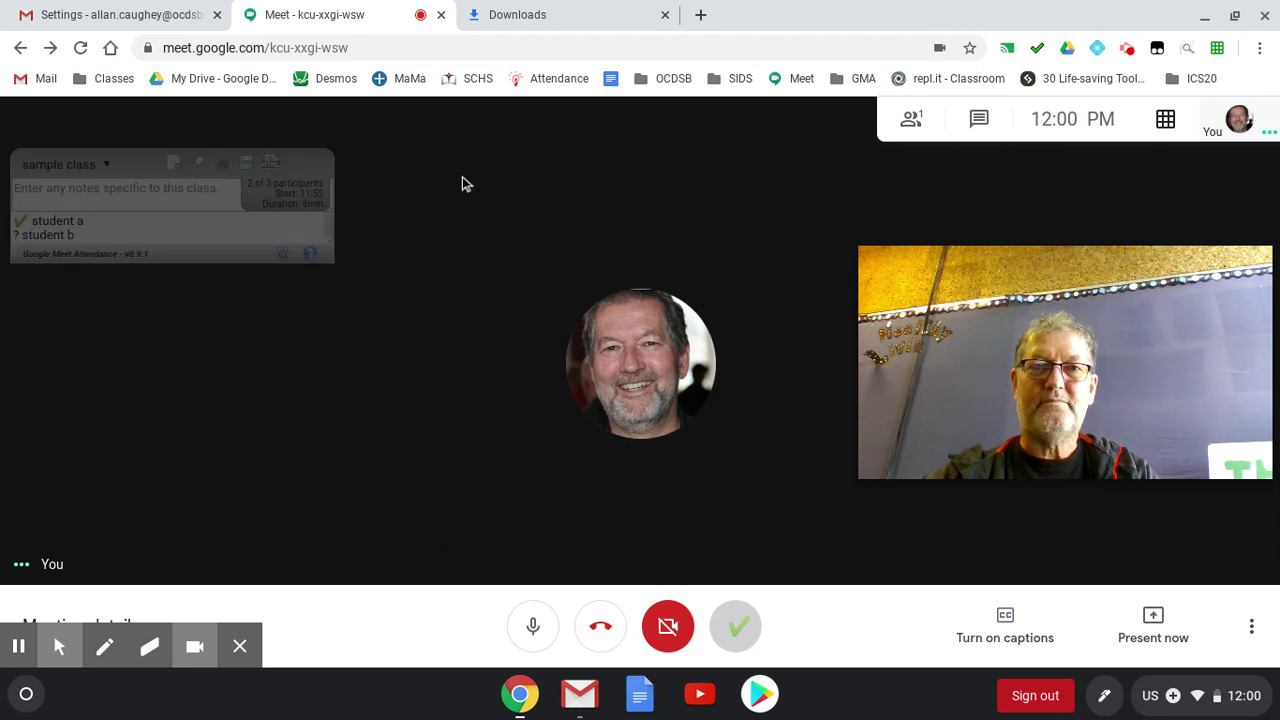
{"action": "left_click", "coordinate": [199, 220]}
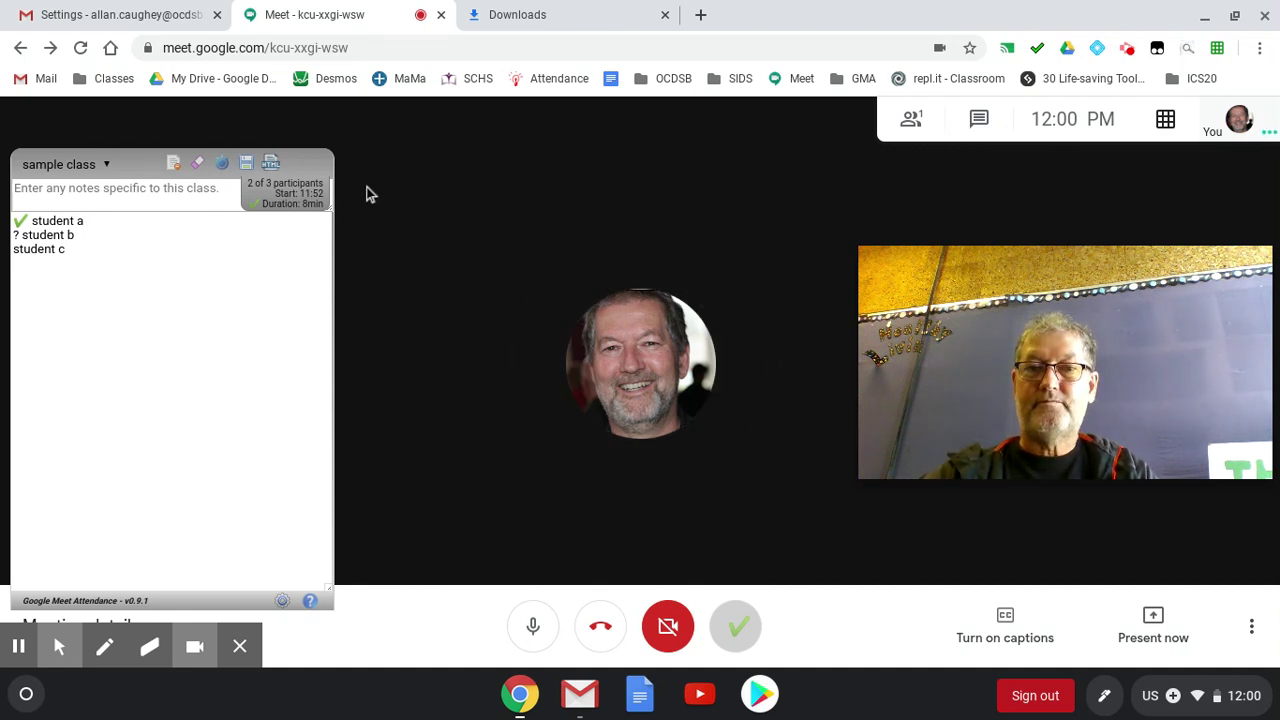
Enter "this class was great" as the class note for "sample class"
{"action": "left_click", "coordinate": [155, 185]}
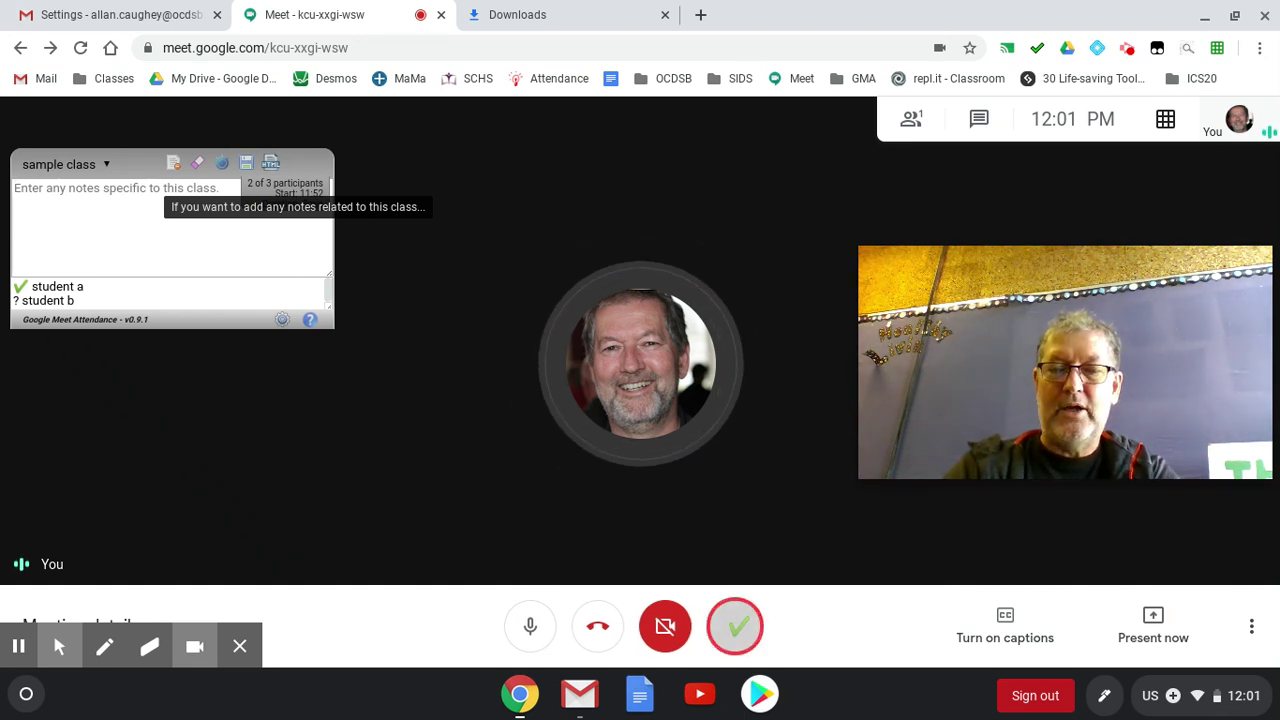
{"action": "type", "text": "this"}
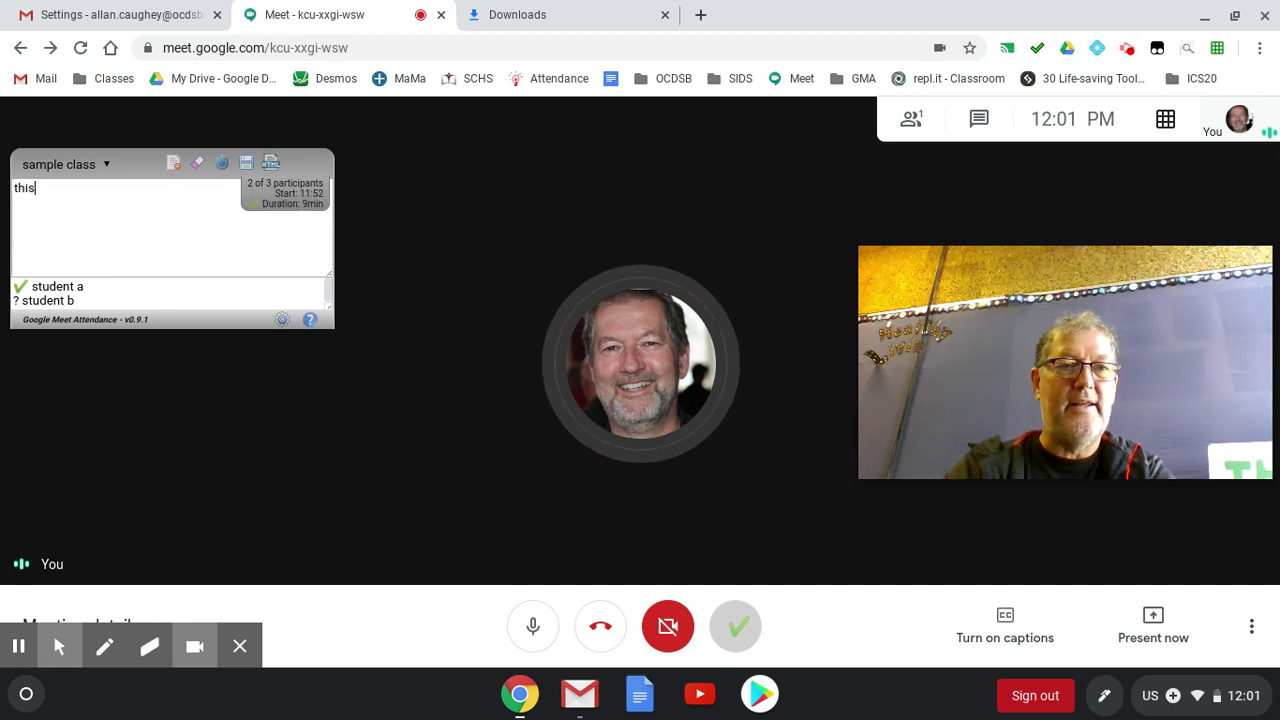
{"action": "type", "text": " cal"}
{"action": "key", "text": "BackSpace"}
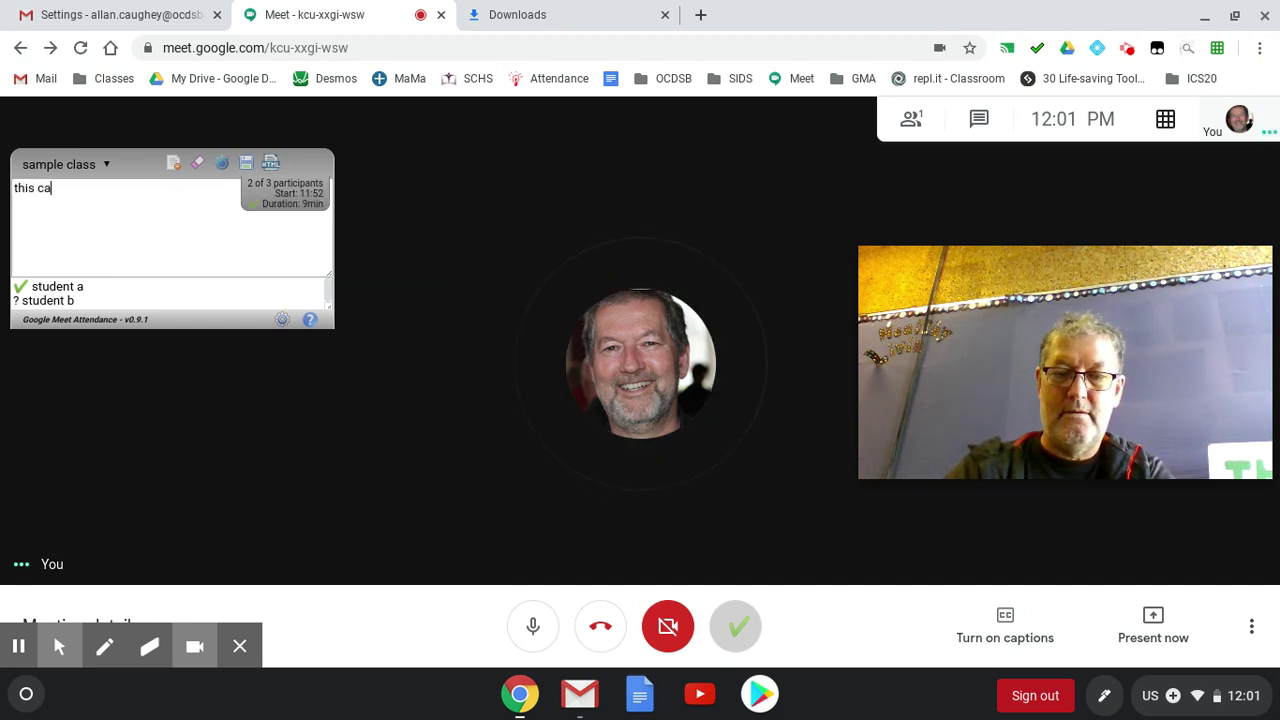
{"action": "type", "text": "lass wsas"}
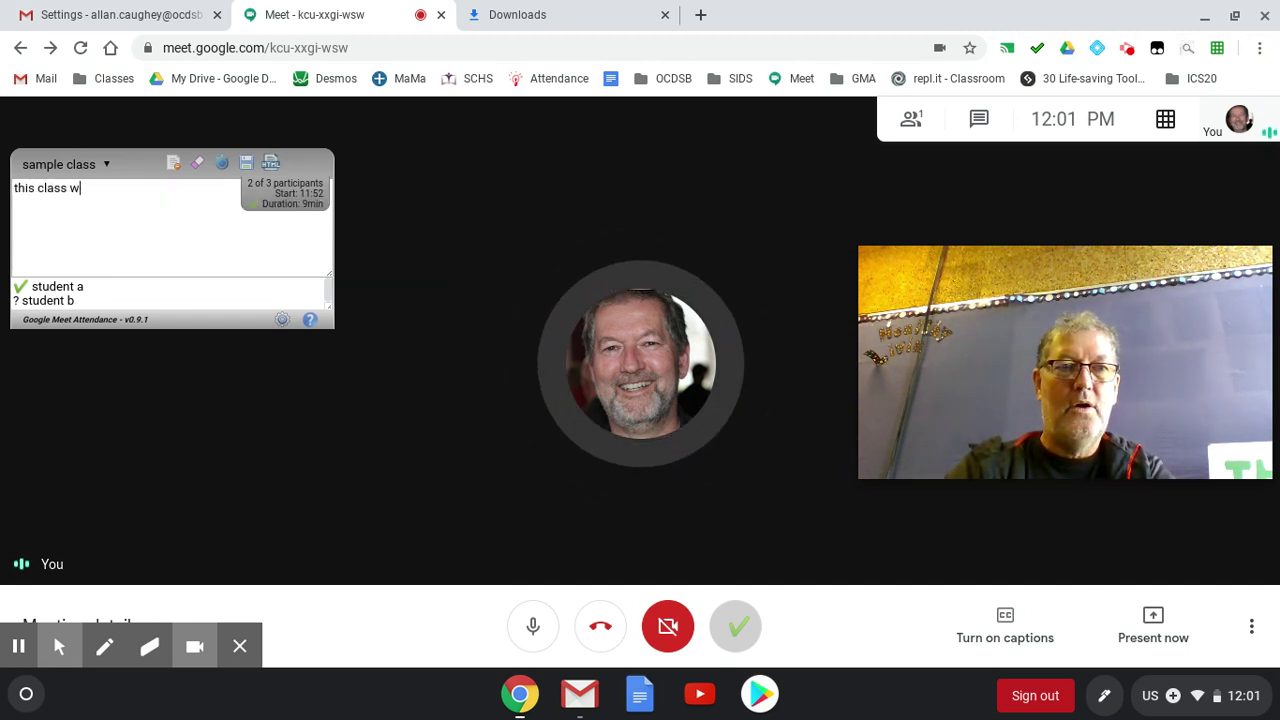
{"action": "key", "text": "BackSpace"}
{"action": "key", "text": "BackSpace"}
{"action": "key", "text": "BackSpace"}
{"action": "type", "text": "as"}
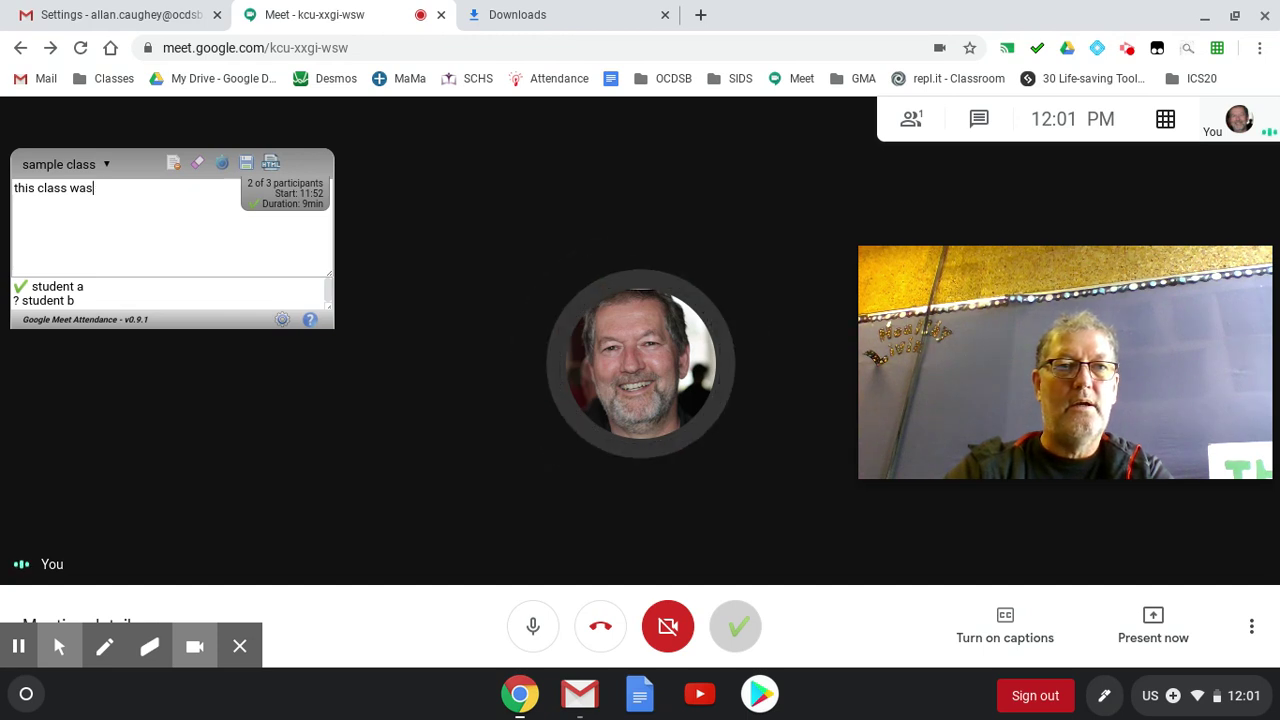
{"action": "type", "text": " great"}
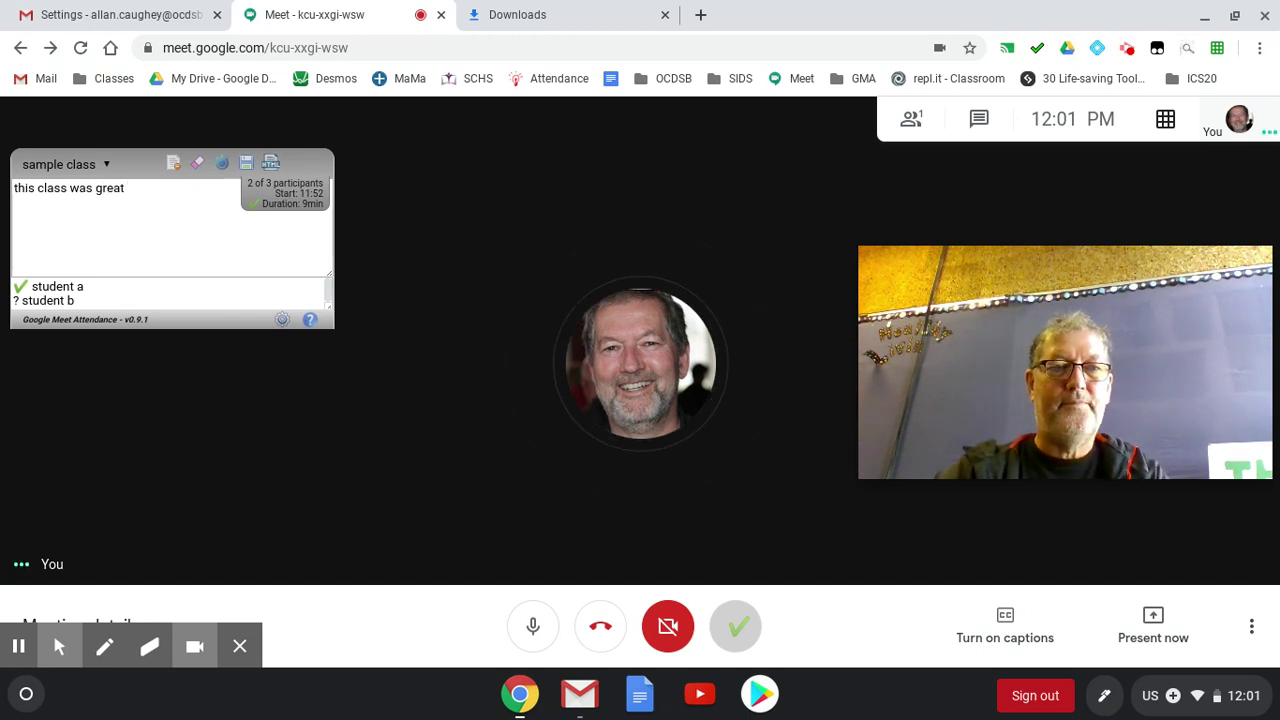
{"action": "key", "text": "Tab"}
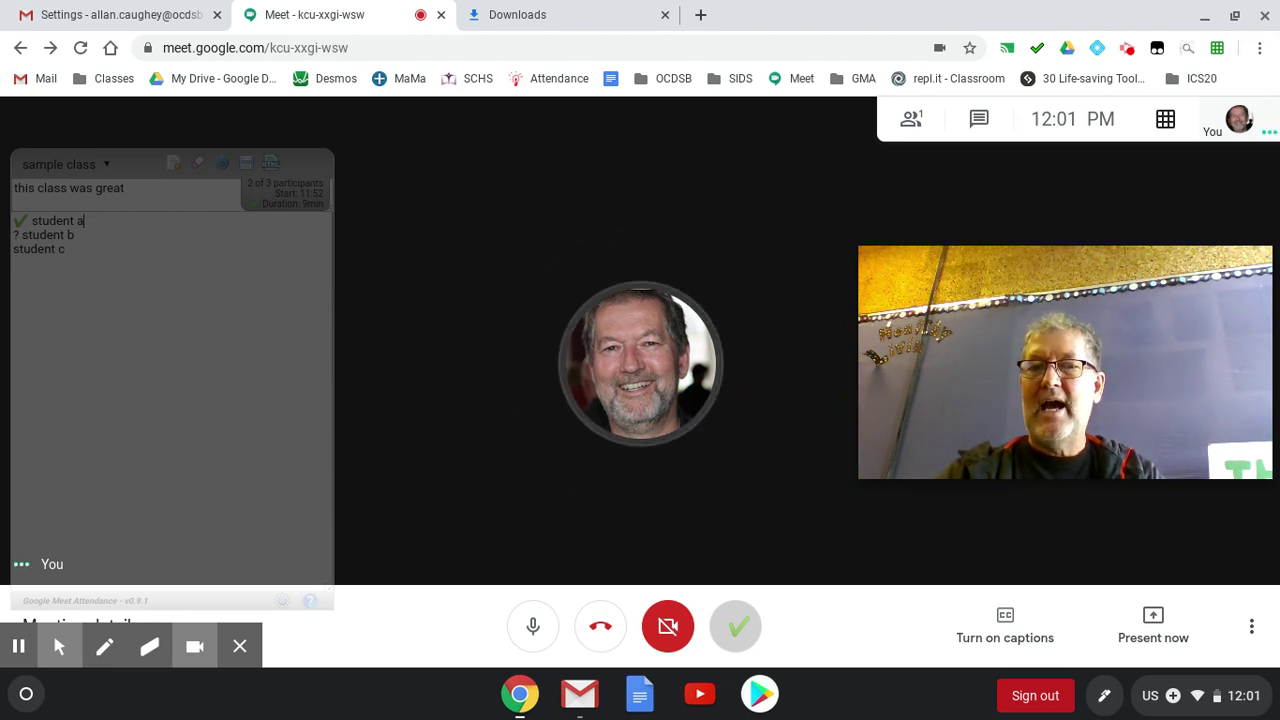
Leave the meeting and open the auto-saved attendance report "sample class (2020-09-11).html" from its folder
{"action": "left_click", "coordinate": [604, 630]}
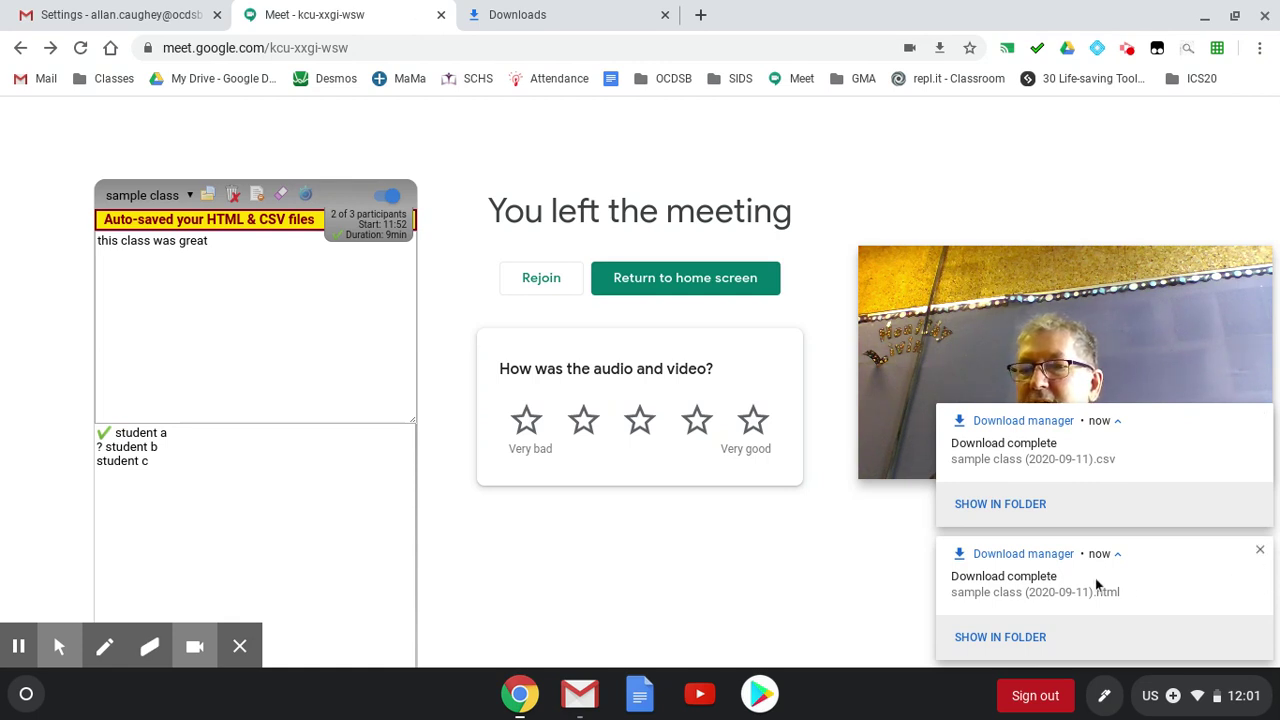
{"action": "left_click", "coordinate": [1035, 631]}
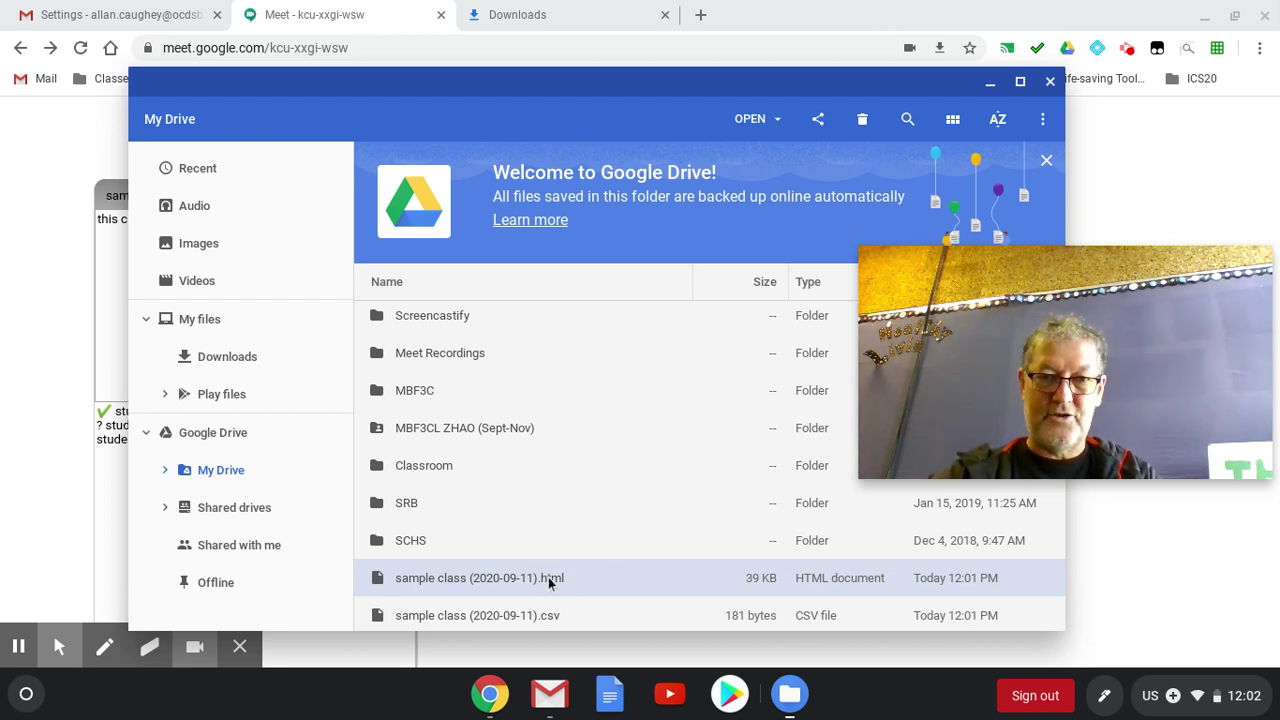
{"action": "double_click", "coordinate": [497, 578]}
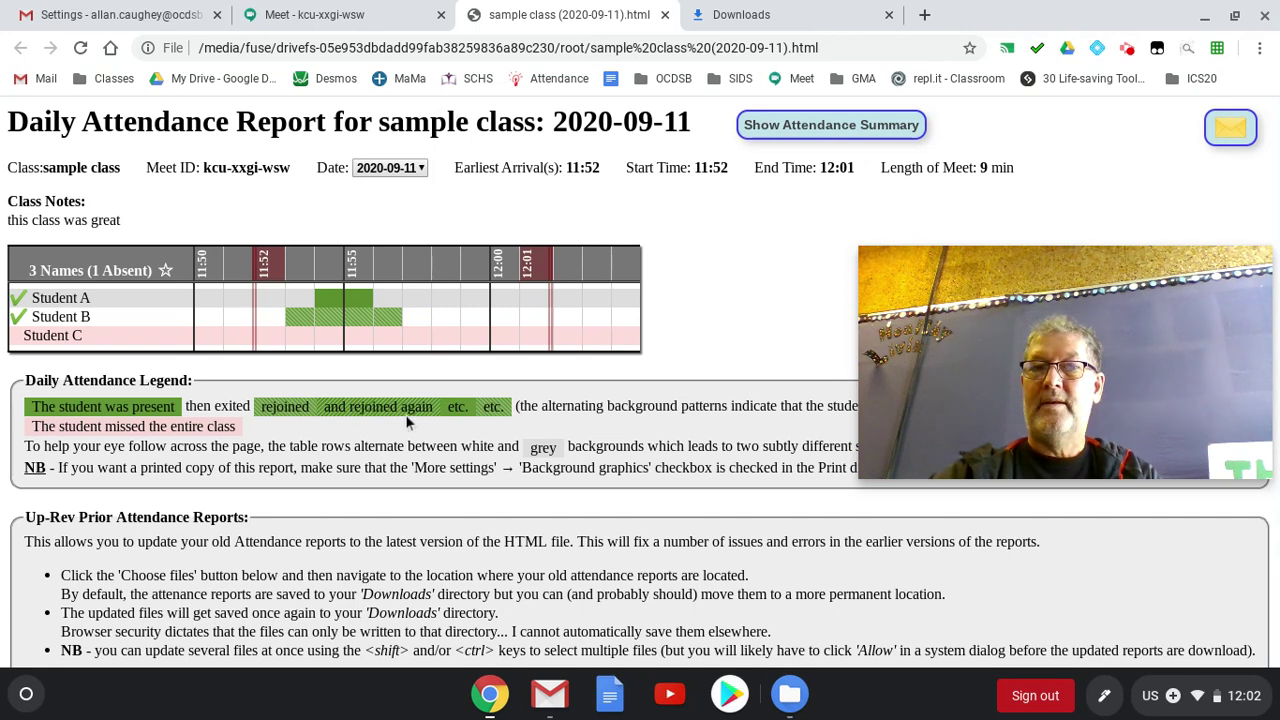
{"action": "mouse_move", "coordinate": [62, 307]}
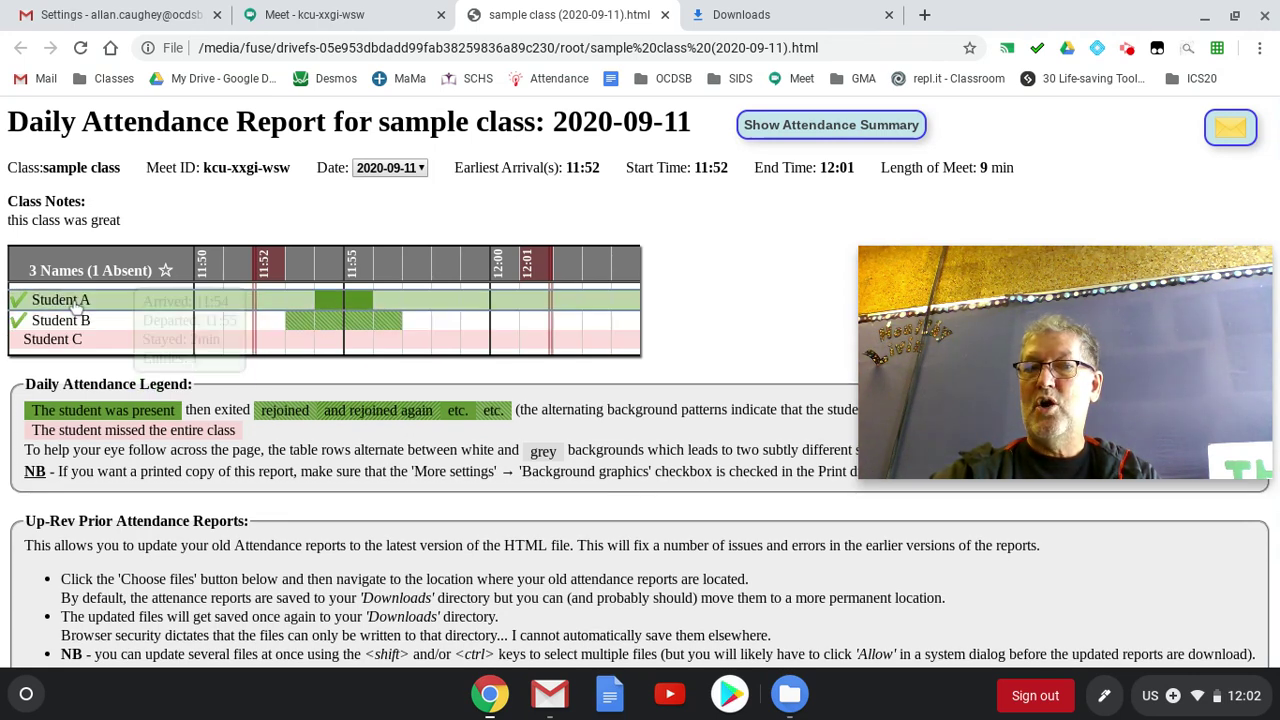
{"action": "mouse_move", "coordinate": [80, 334]}
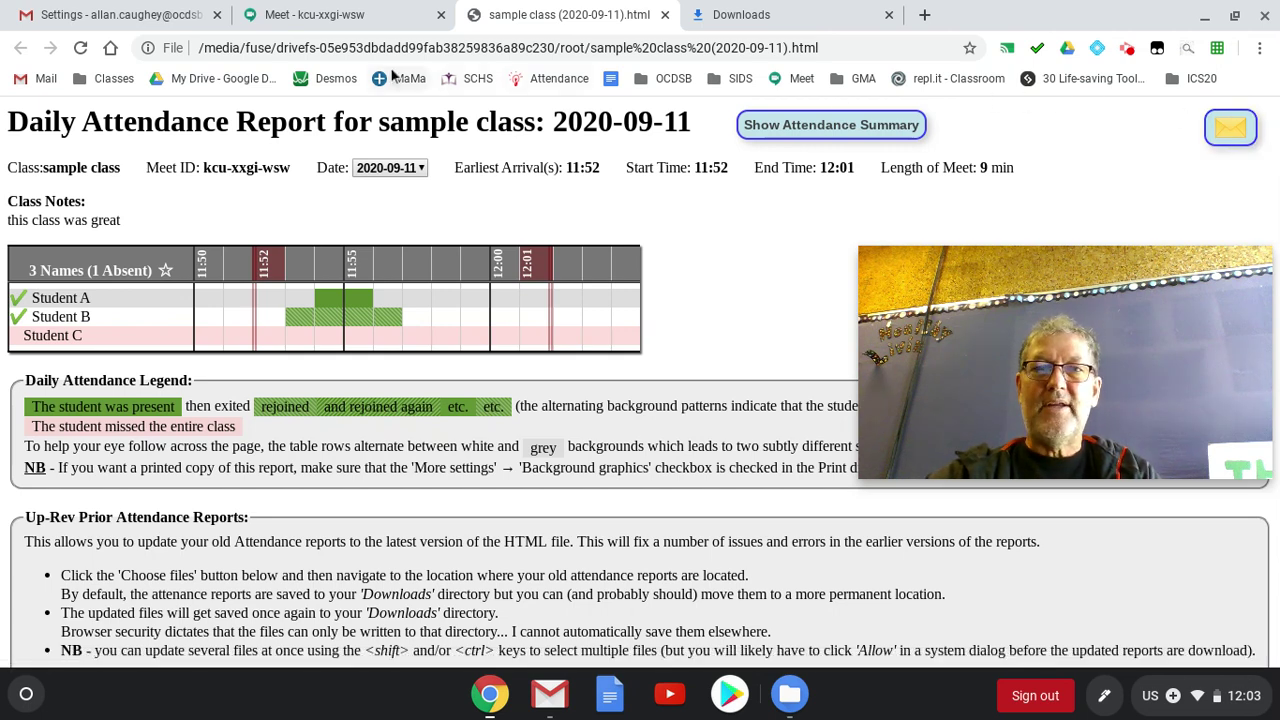
Return to the ended meeting's page and view the class choices in the attendance window, keeping "sample class"
{"action": "left_click", "coordinate": [333, 18]}
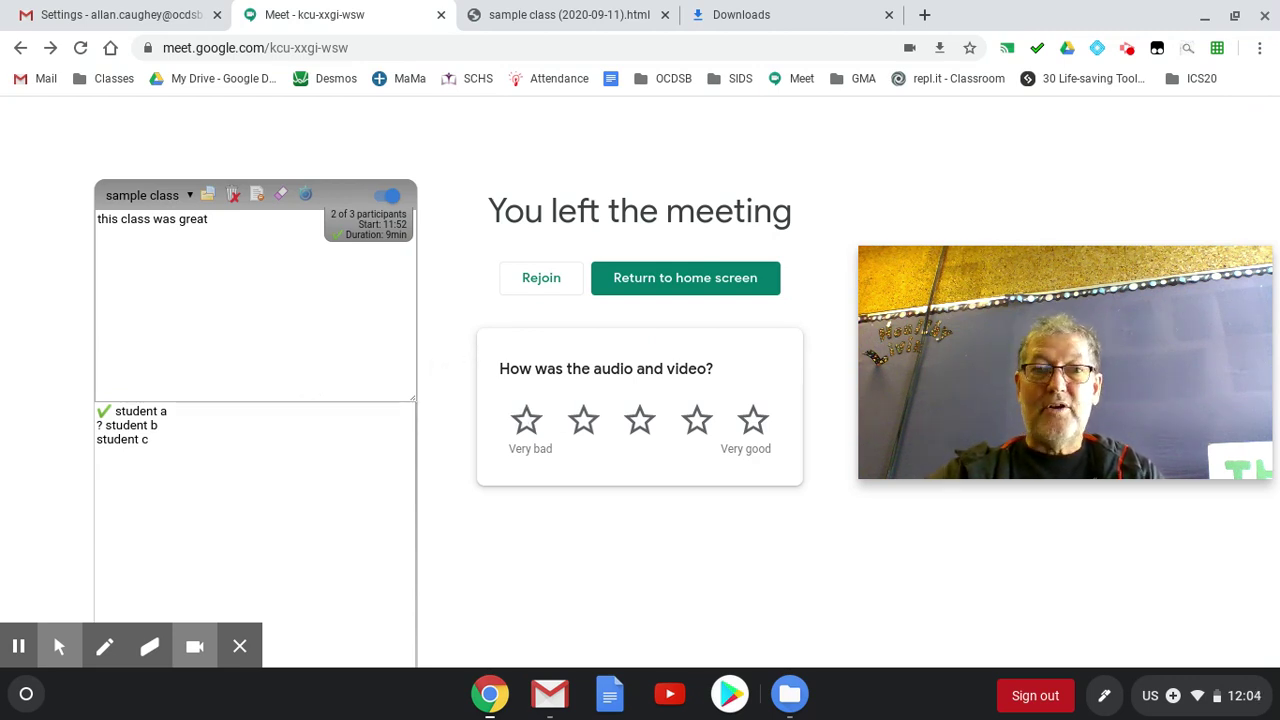
{"action": "left_click", "coordinate": [146, 198]}
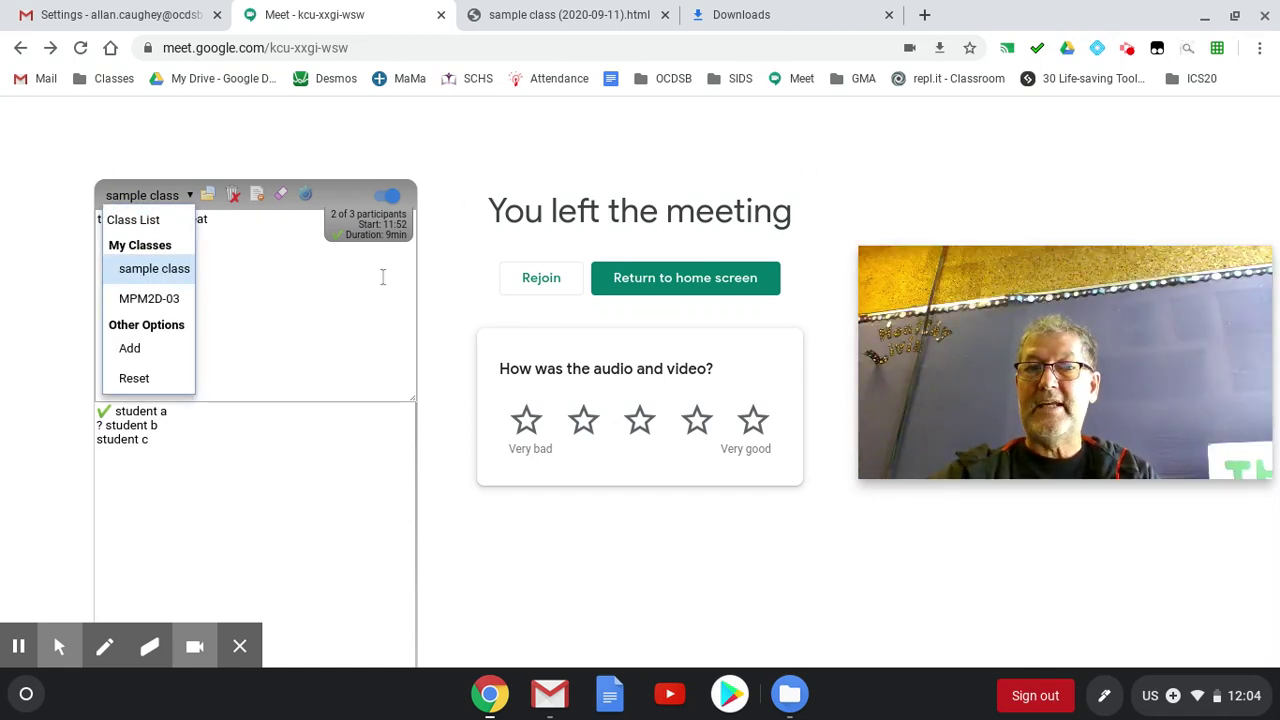
{"action": "left_click", "coordinate": [471, 150]}
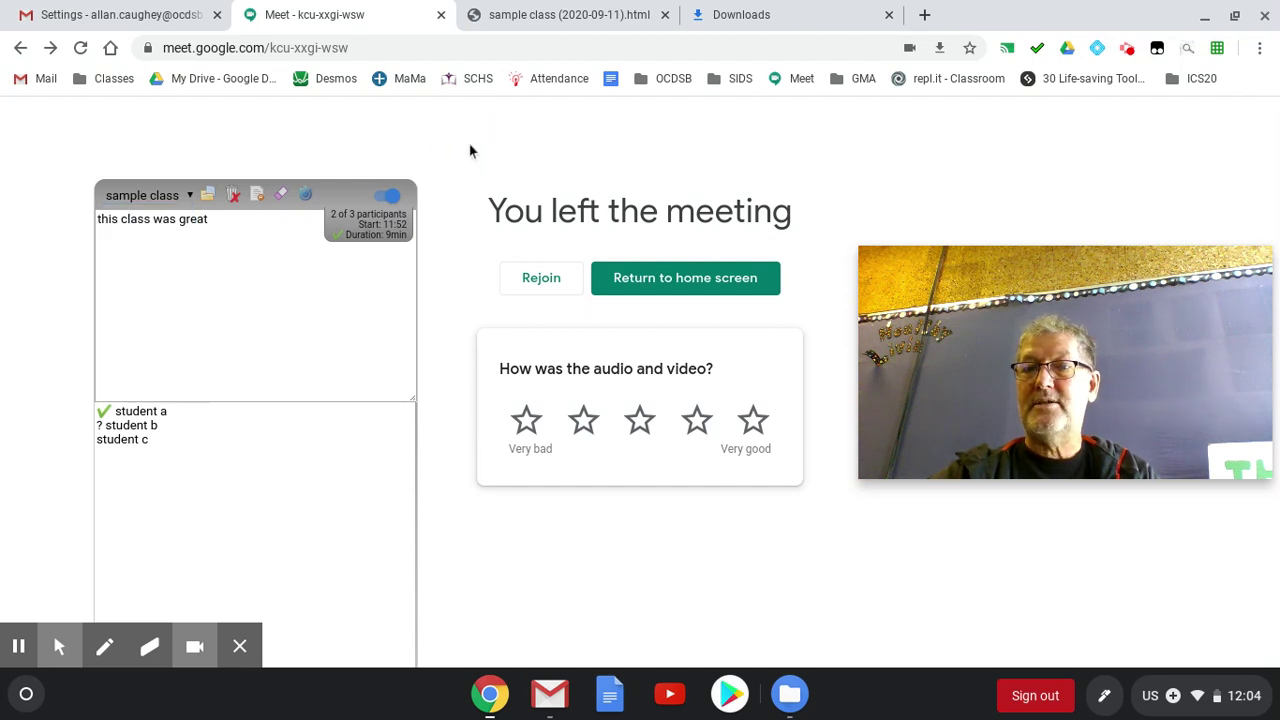